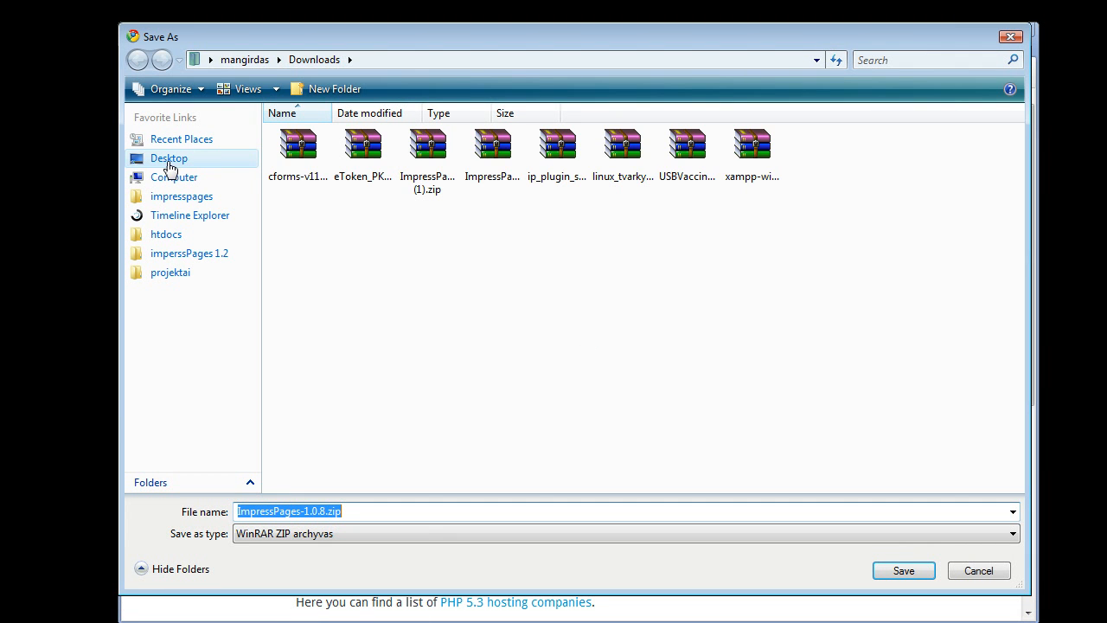
- Save the ImpressPages-1.0.8.zip download to the Desktop and close the browser
{"action": "left_click", "coordinate": [170, 158]}
{"action": "left_click", "coordinate": [904, 570]}
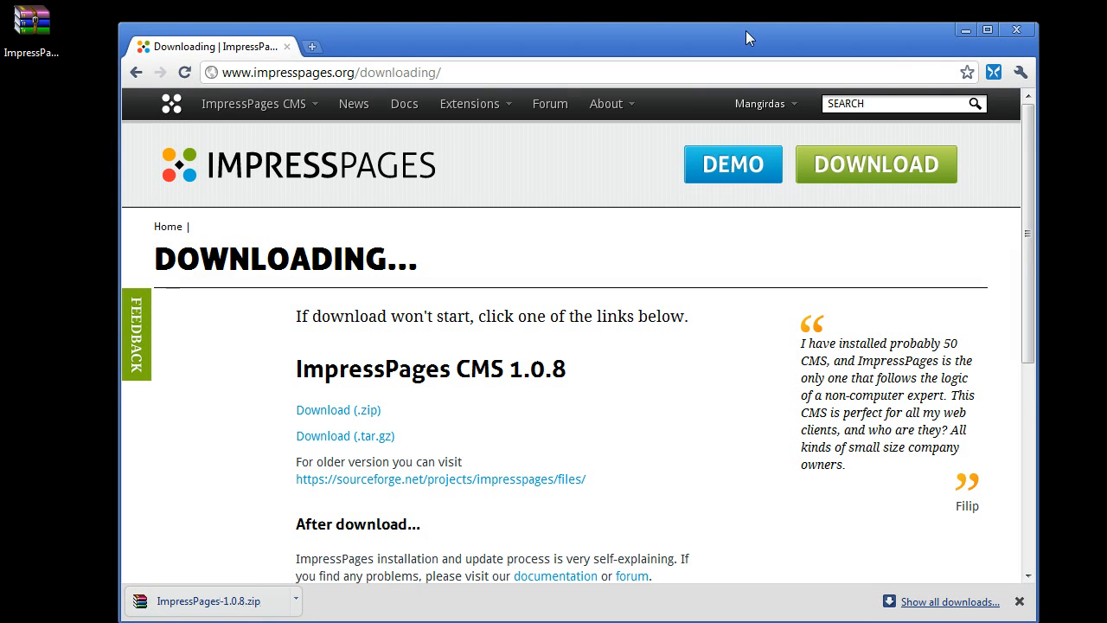
{"action": "left_click", "coordinate": [1016, 29]}
- Extract the ImpressPages archive on the Desktop into an ImpressPages-1.0.8 folder
{"action": "right_click", "coordinate": [38, 31]}
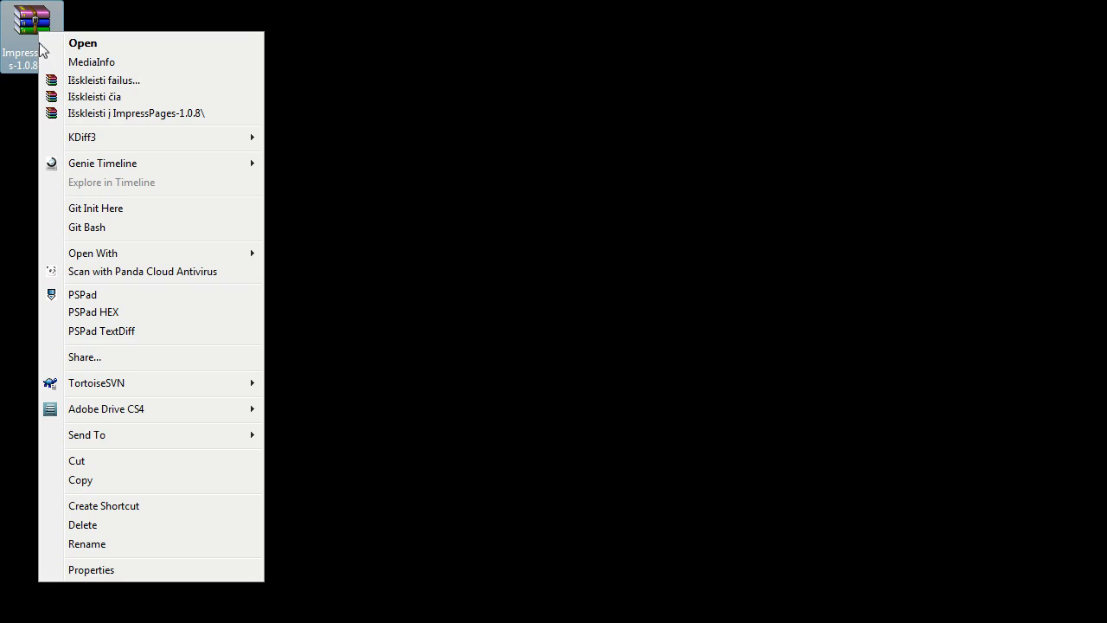
{"action": "left_click", "coordinate": [74, 96]}
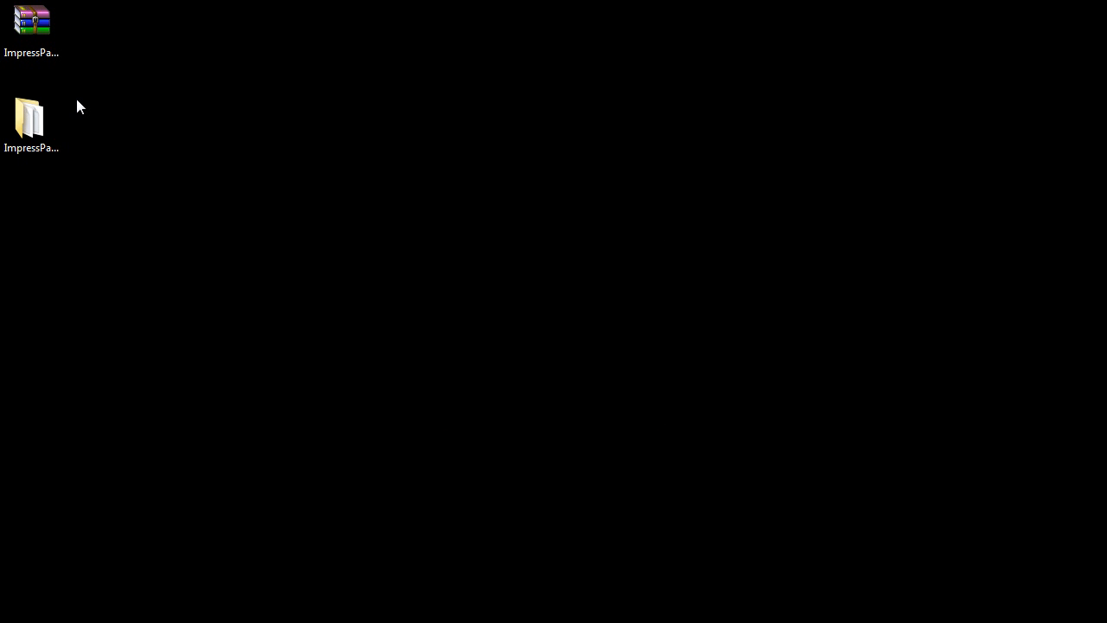
- Launch FileZilla from the Start menu
{"action": "key", "text": "super"}
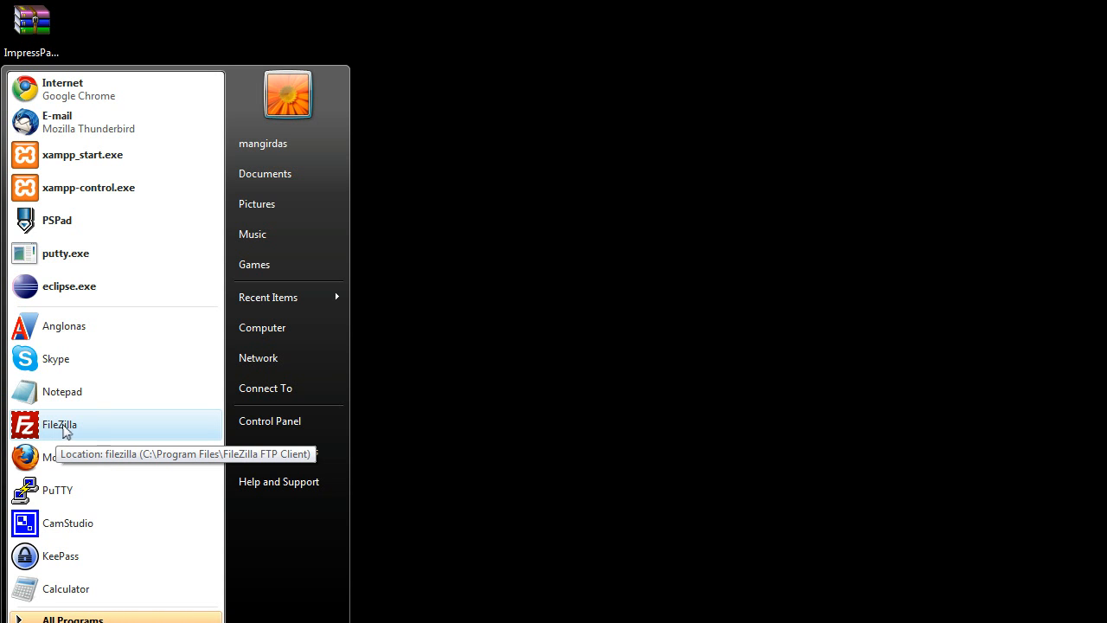
{"action": "left_click", "coordinate": [57, 426]}
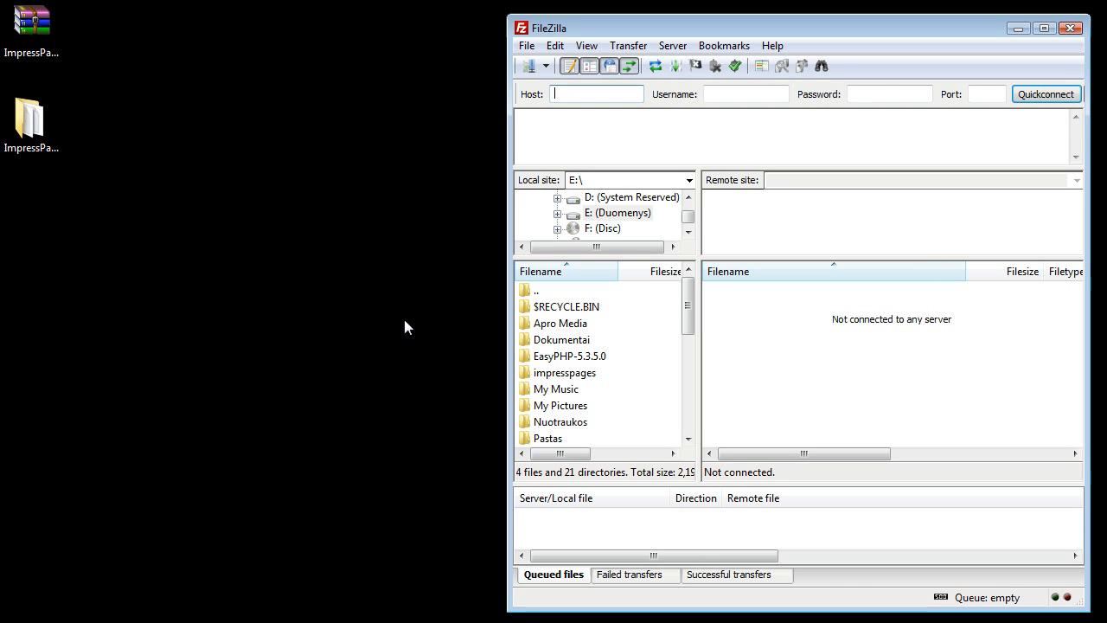
- Inspect the File Types transfer settings and close the Settings dialog without changes
{"action": "left_click", "coordinate": [555, 46]}
{"action": "left_click", "coordinate": [591, 111]}
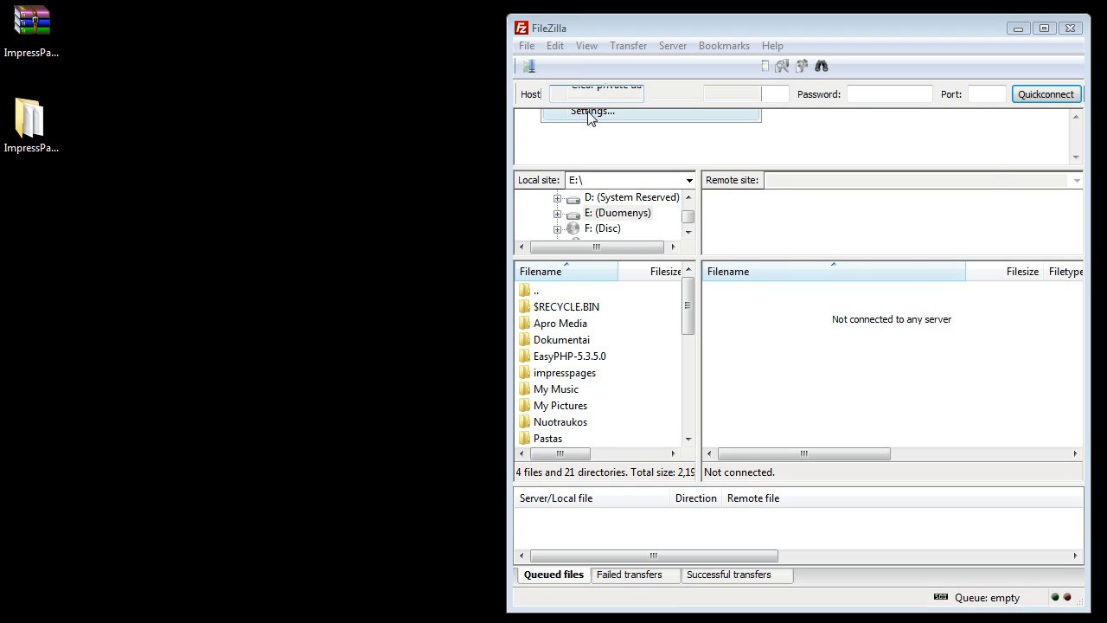
{"action": "left_click", "coordinate": [606, 311]}
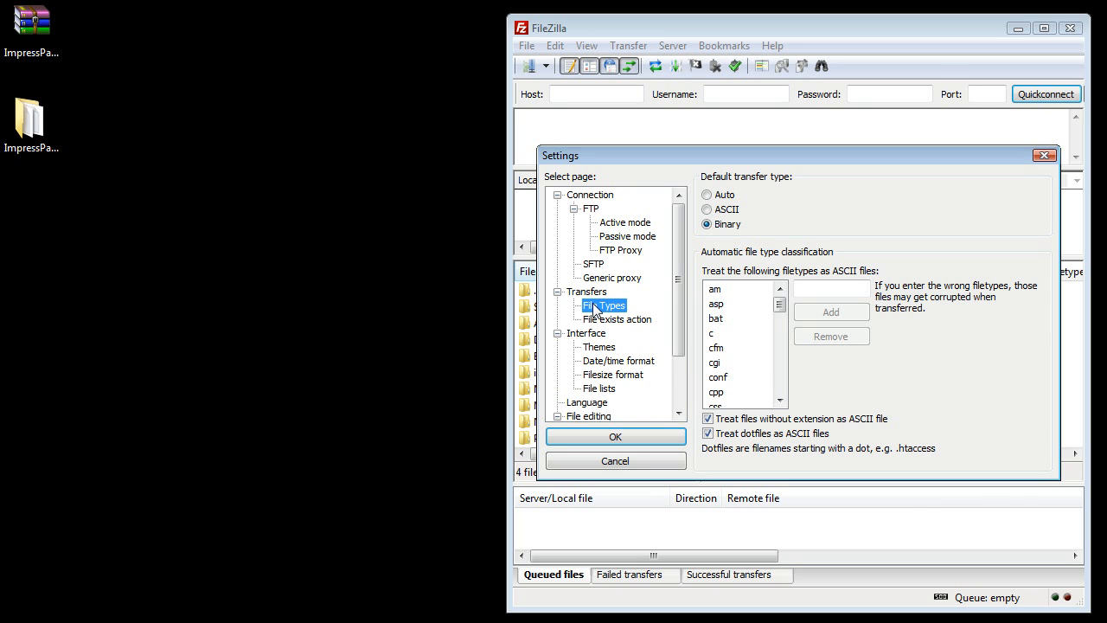
{"action": "left_click", "coordinate": [631, 460]}
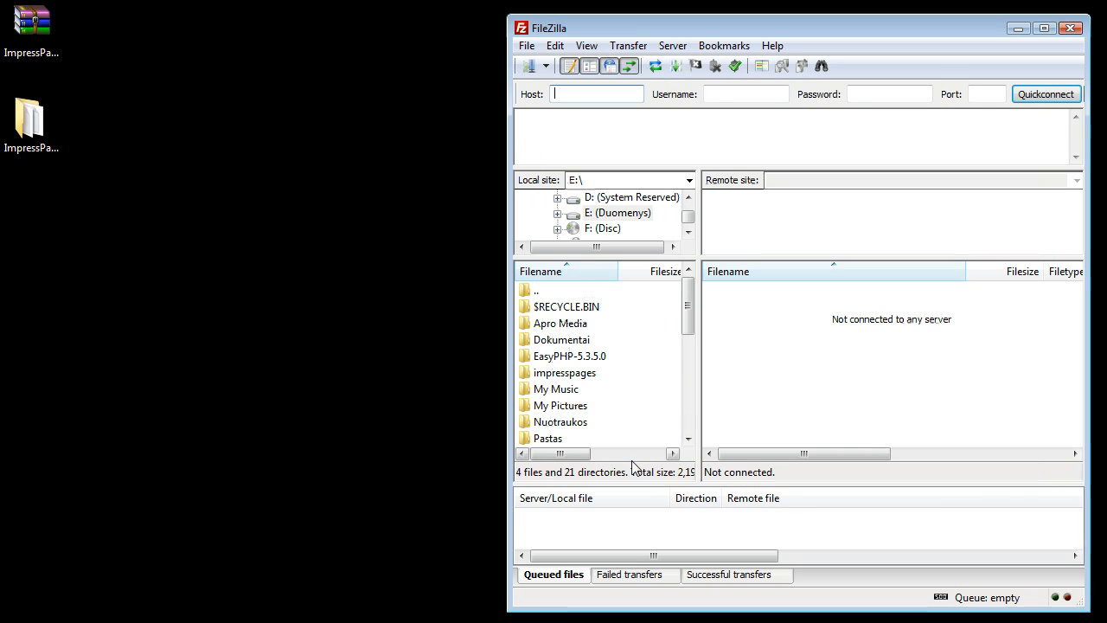
- Connect to host example.com with username example and the account password
{"action": "left_click", "coordinate": [587, 97]}
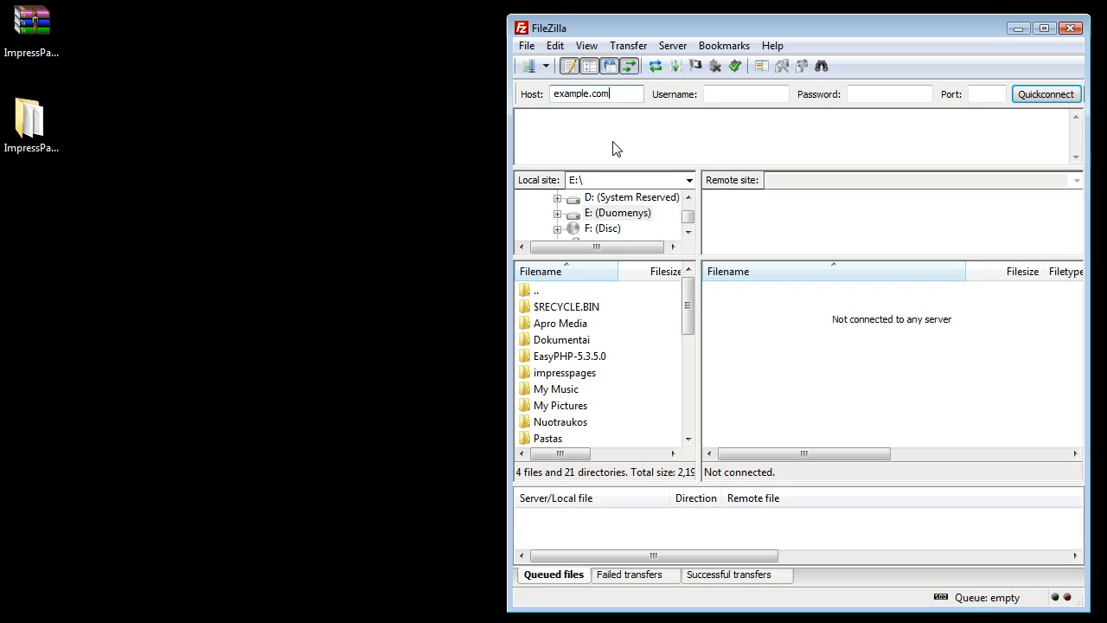
{"action": "left_click", "coordinate": [726, 97]}
{"action": "type", "text": "example"}
{"action": "key", "text": "Tab"}
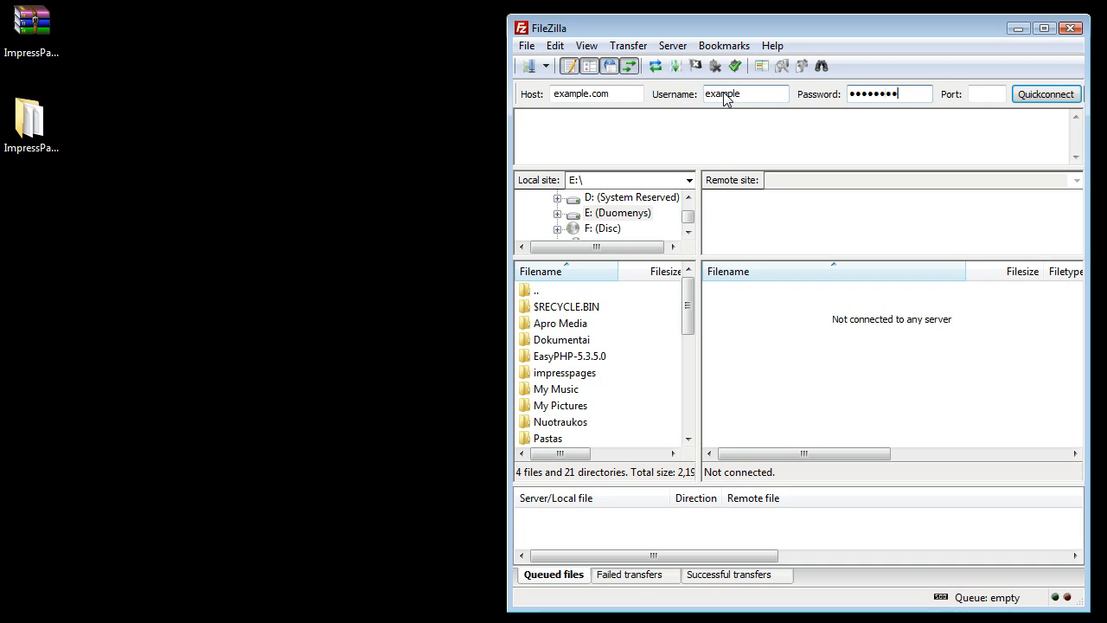
{"action": "key", "text": "Return"}
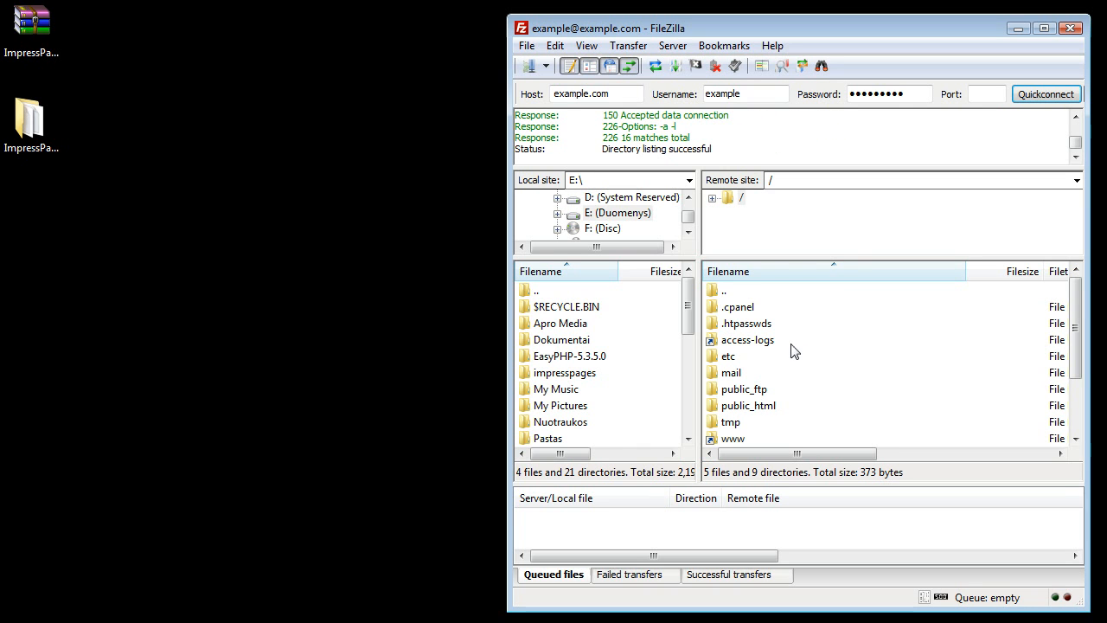
- Open the remote public_html folder
{"action": "left_click", "coordinate": [768, 410]}
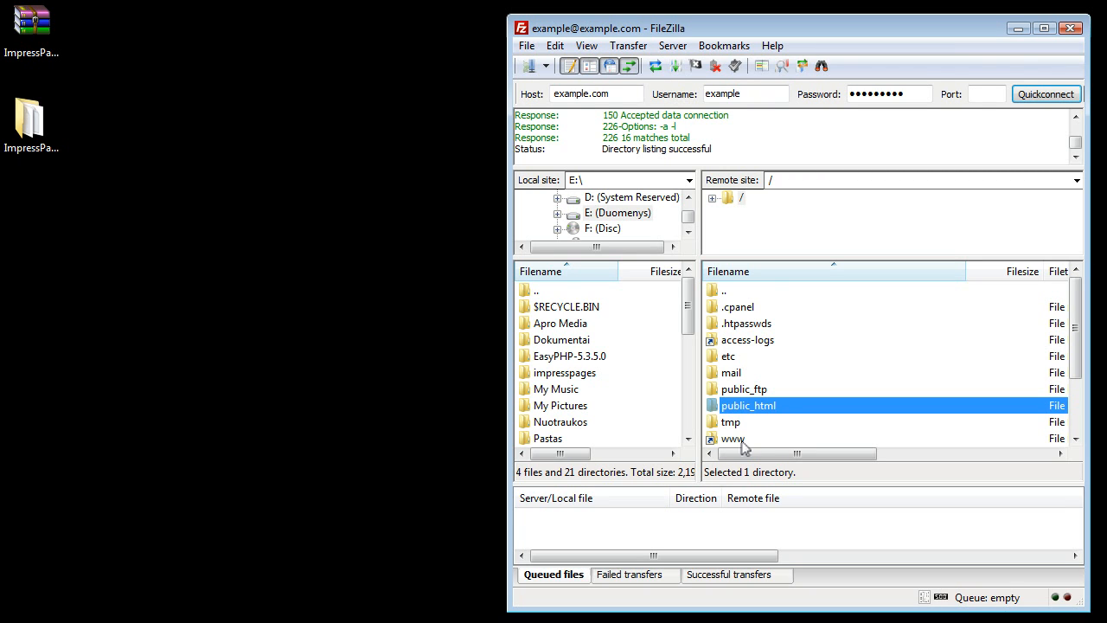
{"action": "left_click", "coordinate": [750, 441]}
{"action": "left_click", "coordinate": [757, 406]}
{"action": "double_click", "coordinate": [758, 409]}
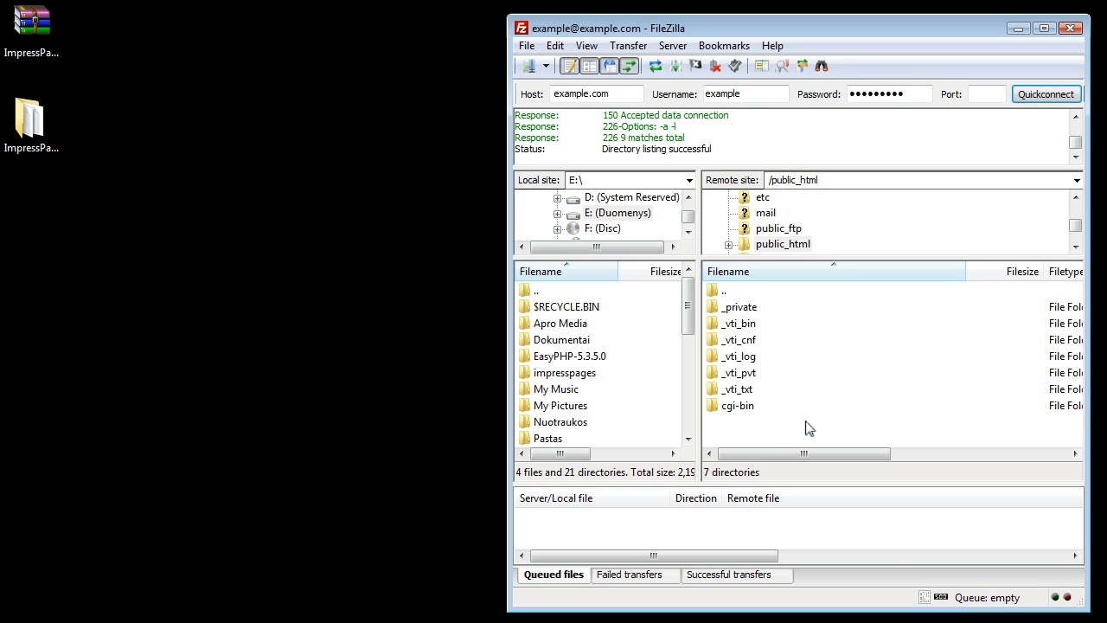
- Upload all contents of the extracted ImpressPages-1.0.8 folder into the remote public_html directory
{"action": "double_click", "coordinate": [47, 126]}
{"action": "left_click_drag", "start_coordinate": [401, 56], "coordinate": [303, 34]}
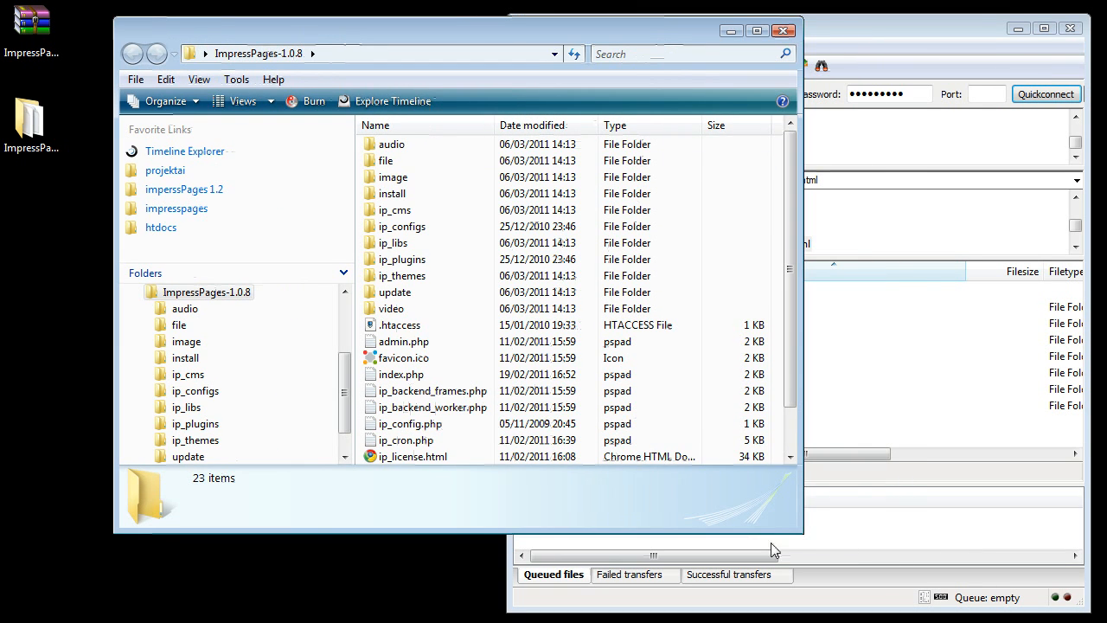
{"action": "left_click_drag", "start_coordinate": [801, 559], "coordinate": [440, 597]}
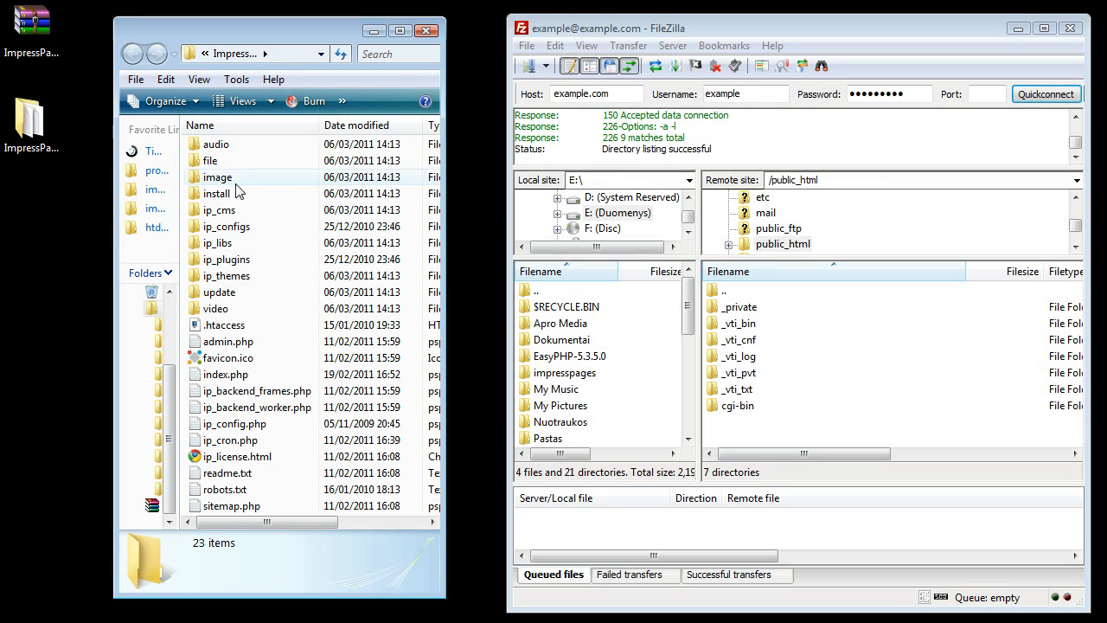
{"action": "left_click", "coordinate": [220, 146]}
{"action": "scroll", "coordinate": [269, 430], "scroll_direction": "down", "scroll_amount": 2}
{"action": "scroll", "coordinate": [270, 430], "scroll_direction": "up", "scroll_amount": 2}
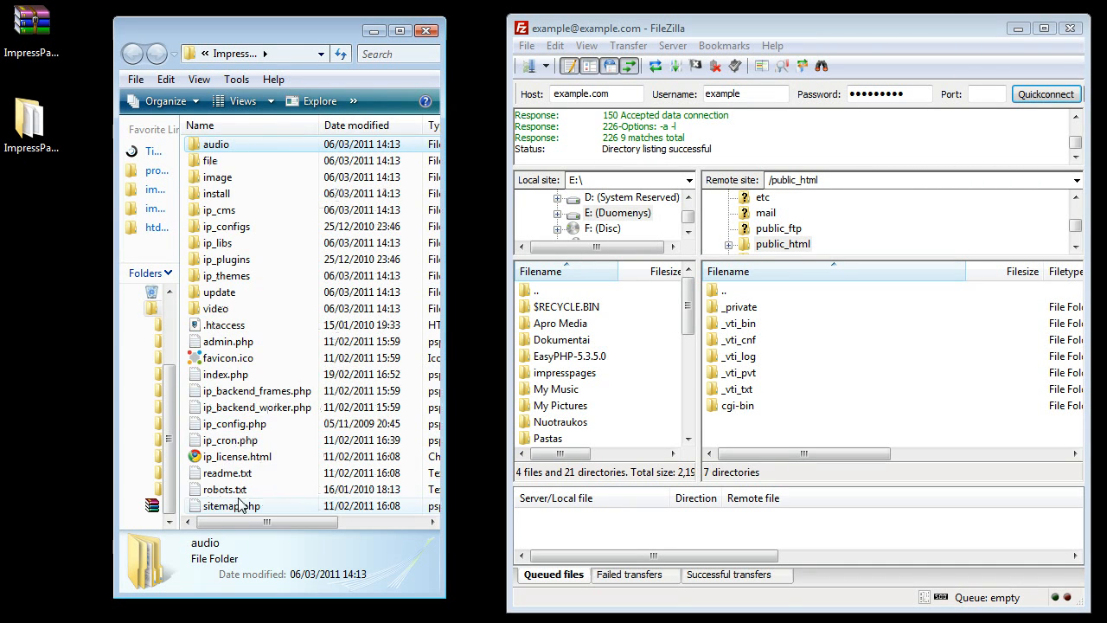
{"action": "key", "text": "ctrl+a"}
{"action": "left_click_drag", "start_coordinate": [214, 351], "coordinate": [746, 449]}
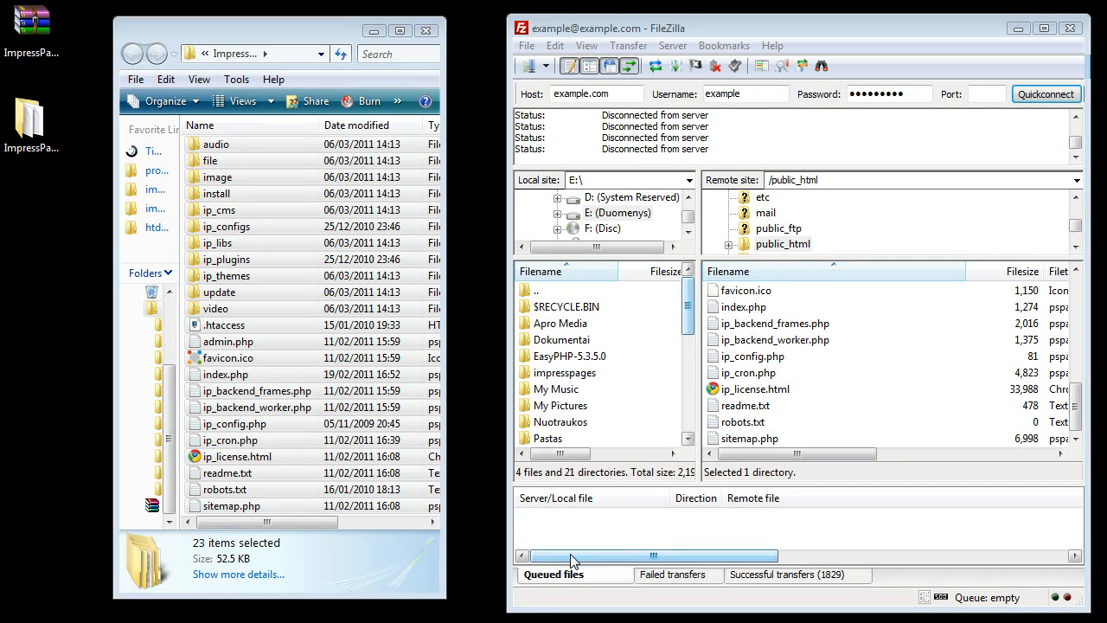
{"action": "key", "text": "super+r"}
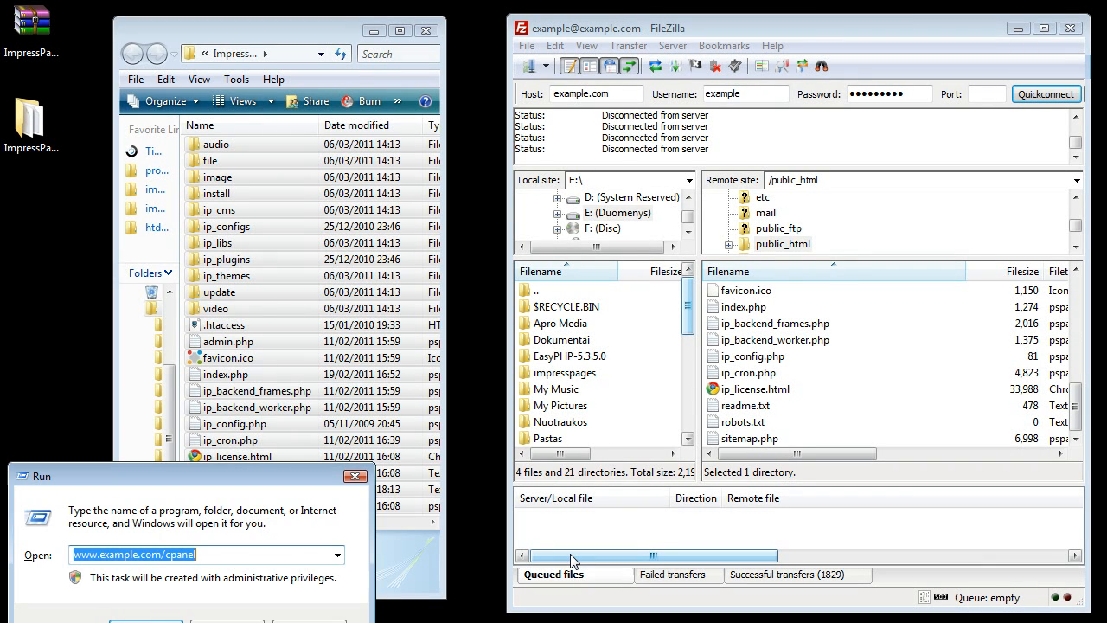
{"action": "key", "text": "Return"}
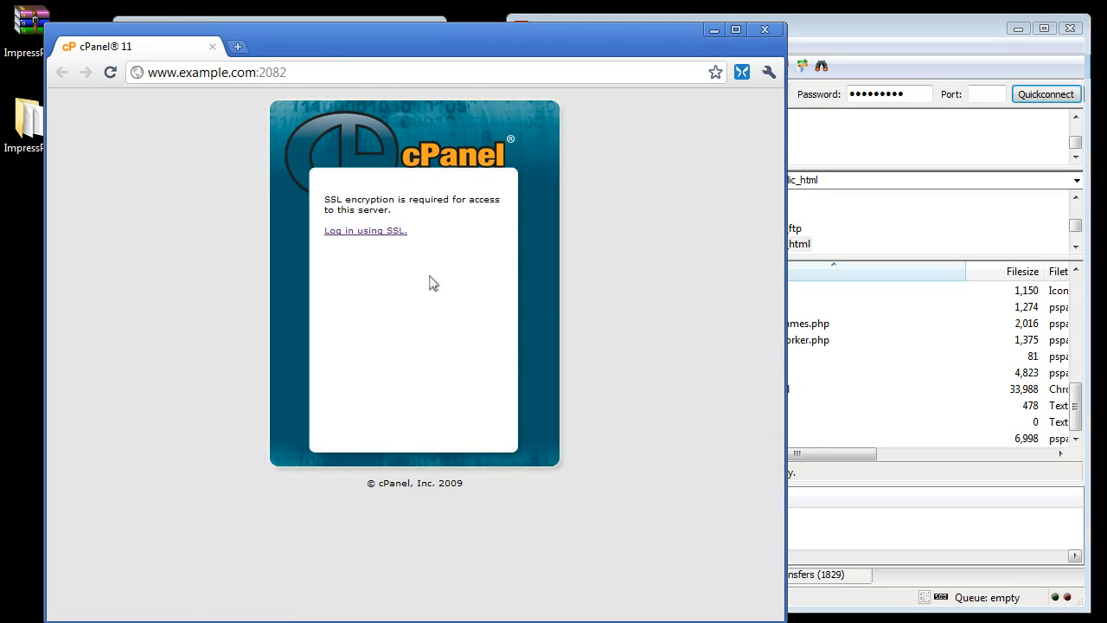
{"action": "left_click", "coordinate": [392, 231]}
{"action": "type", "text": "example"}
{"action": "key", "text": "Tab"}
{"action": "type", "text": "*********"}
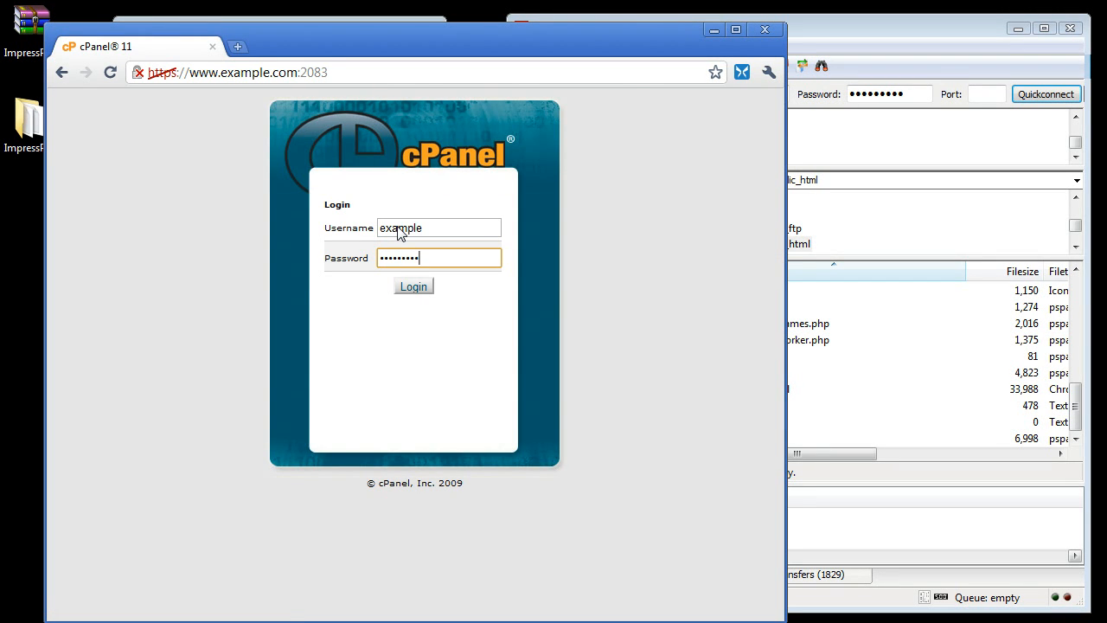
{"action": "key", "text": "Return"}
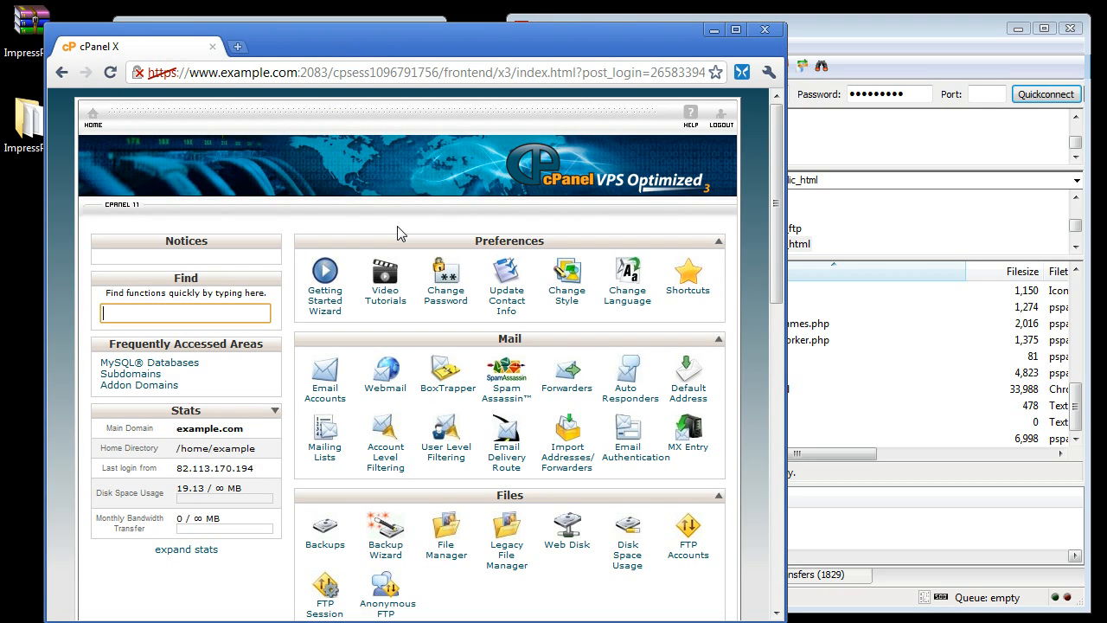
- Open MySQL Databases and create a new database named test
{"action": "left_click", "coordinate": [751, 308]}
{"action": "scroll", "coordinate": [751, 304], "scroll_direction": "down", "scroll_amount": 6}
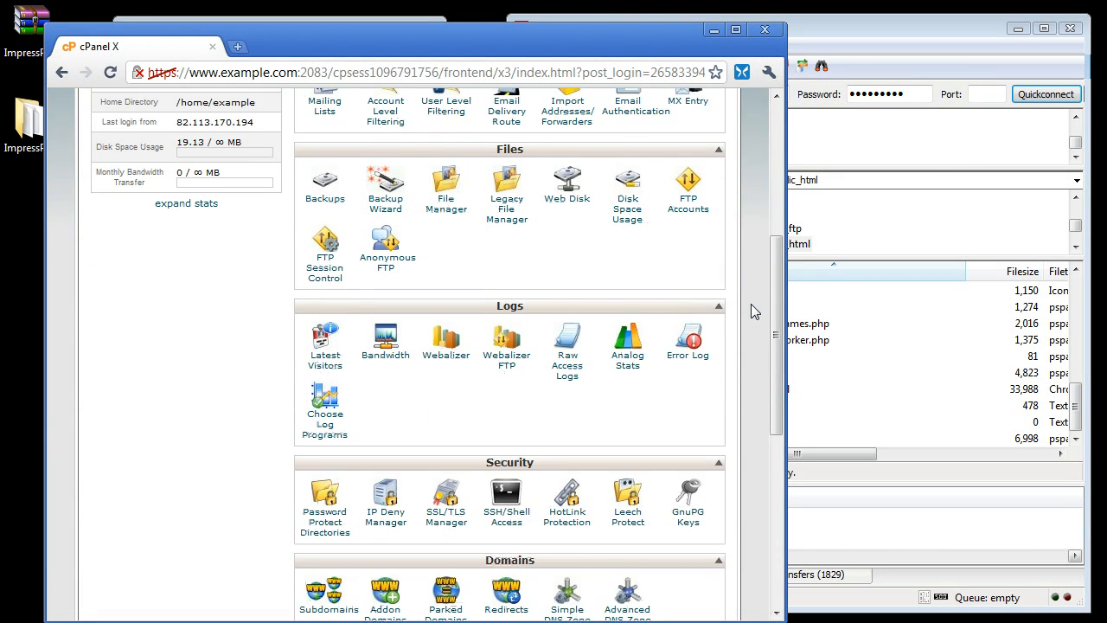
{"action": "scroll", "coordinate": [749, 302], "scroll_direction": "down", "scroll_amount": 3}
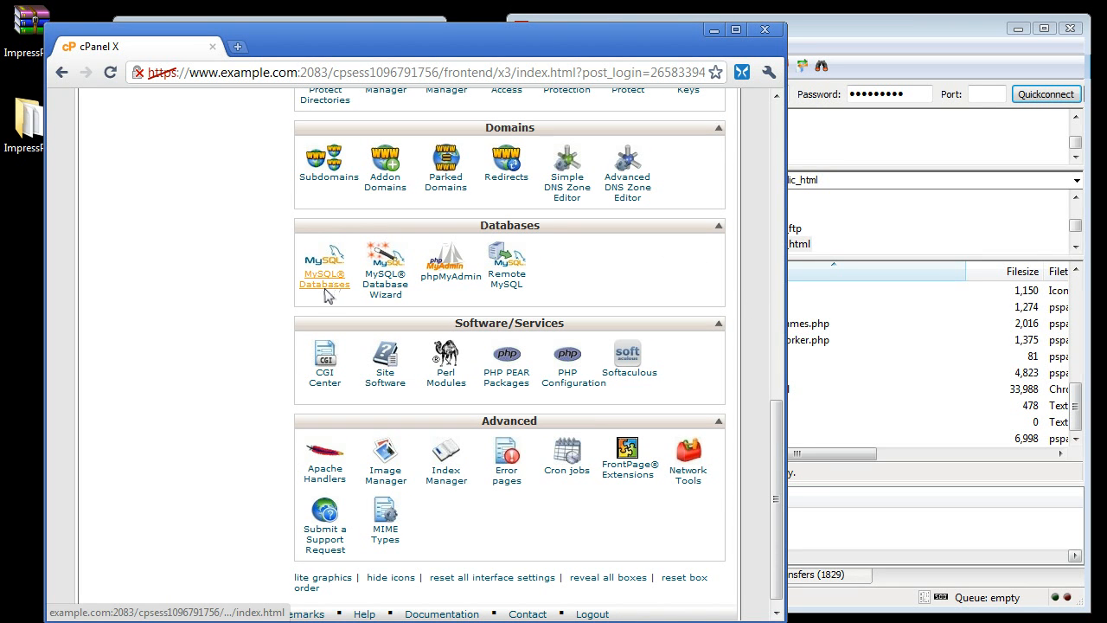
{"action": "left_click", "coordinate": [325, 288]}
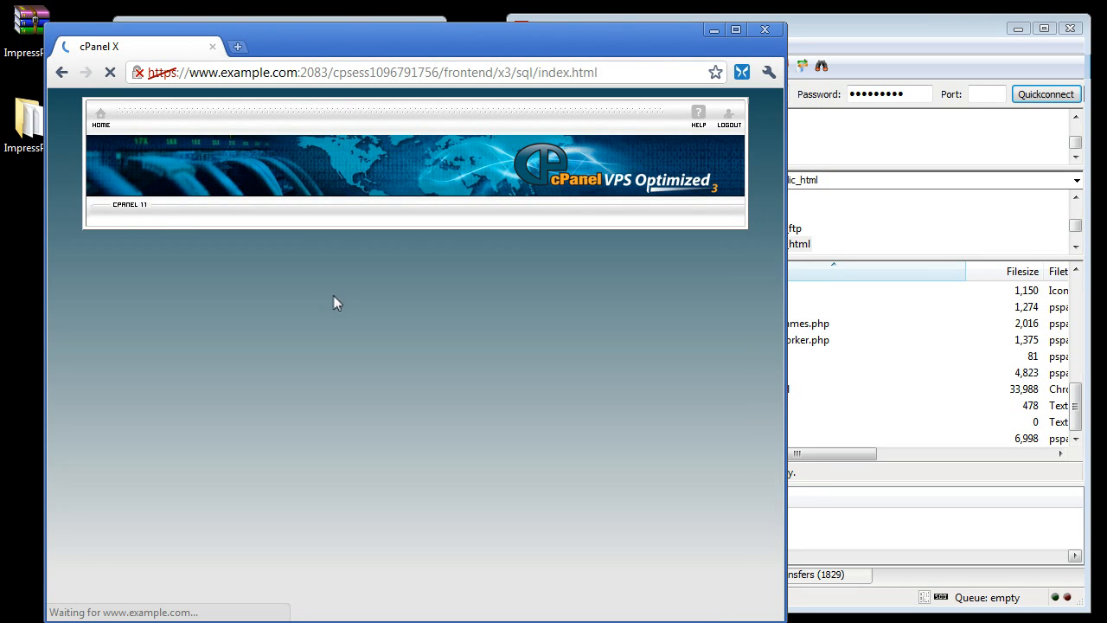
{"action": "scroll", "coordinate": [351, 355], "scroll_direction": "down", "scroll_amount": 1}
{"action": "left_click", "coordinate": [338, 308]}
{"action": "type", "text": "test"}
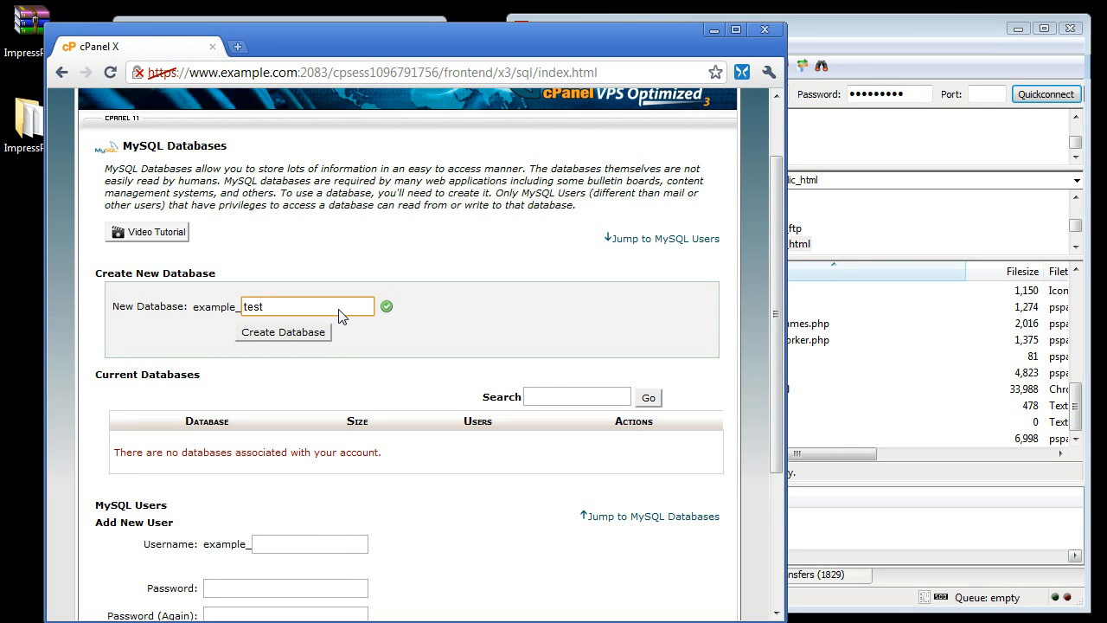
{"action": "left_click", "coordinate": [316, 332]}
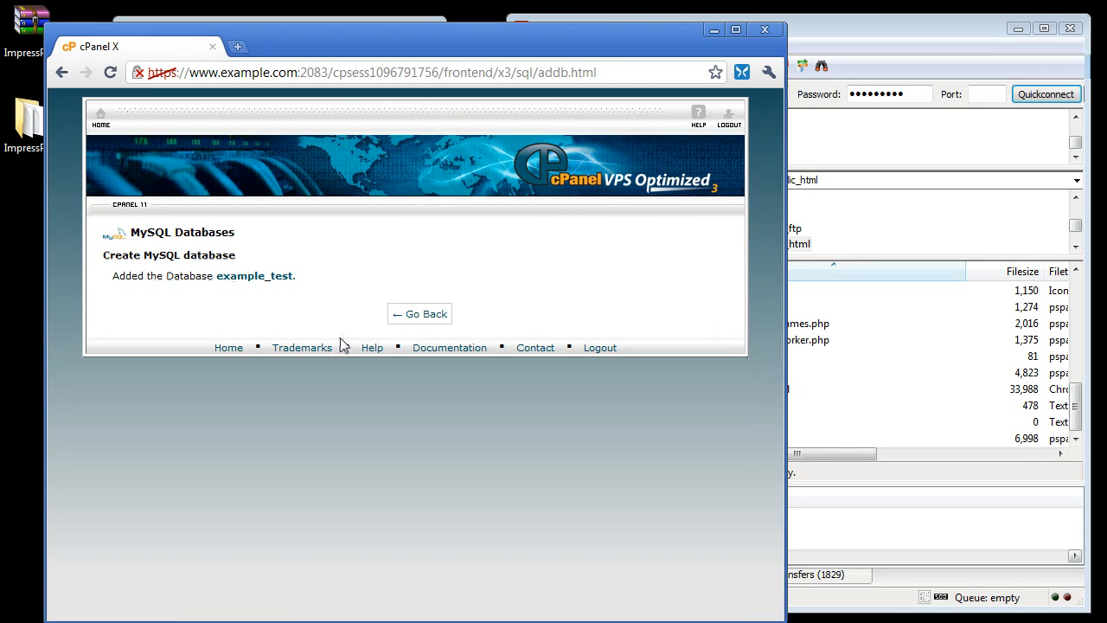
{"action": "left_click", "coordinate": [411, 316]}
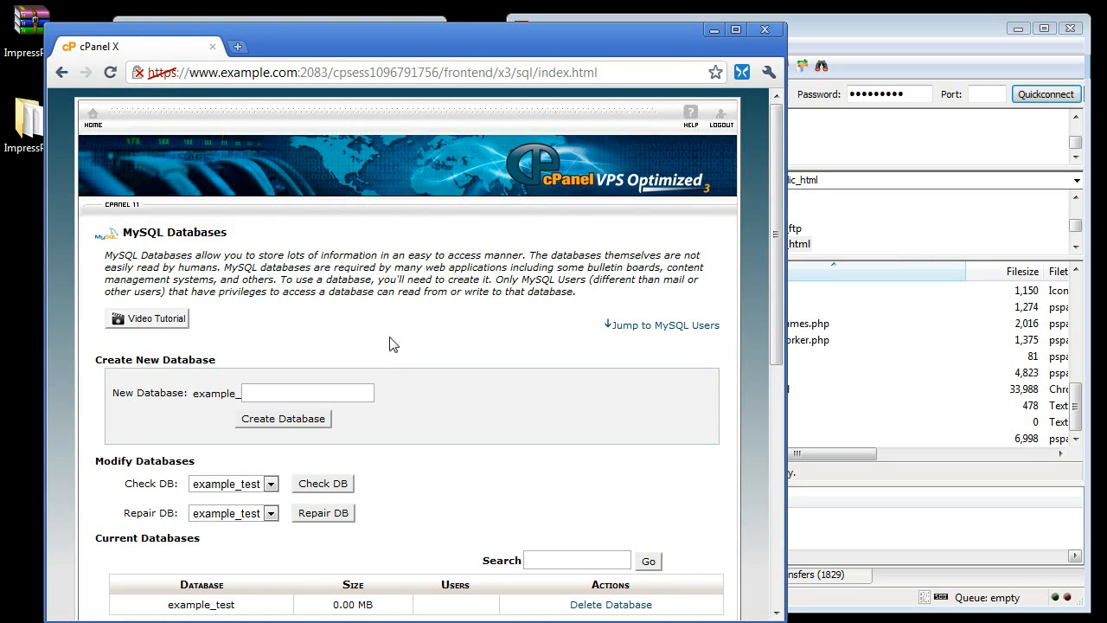
- Create a MySQL user named test with a password entered twice
{"action": "scroll", "coordinate": [391, 343], "scroll_direction": "down", "scroll_amount": 2}
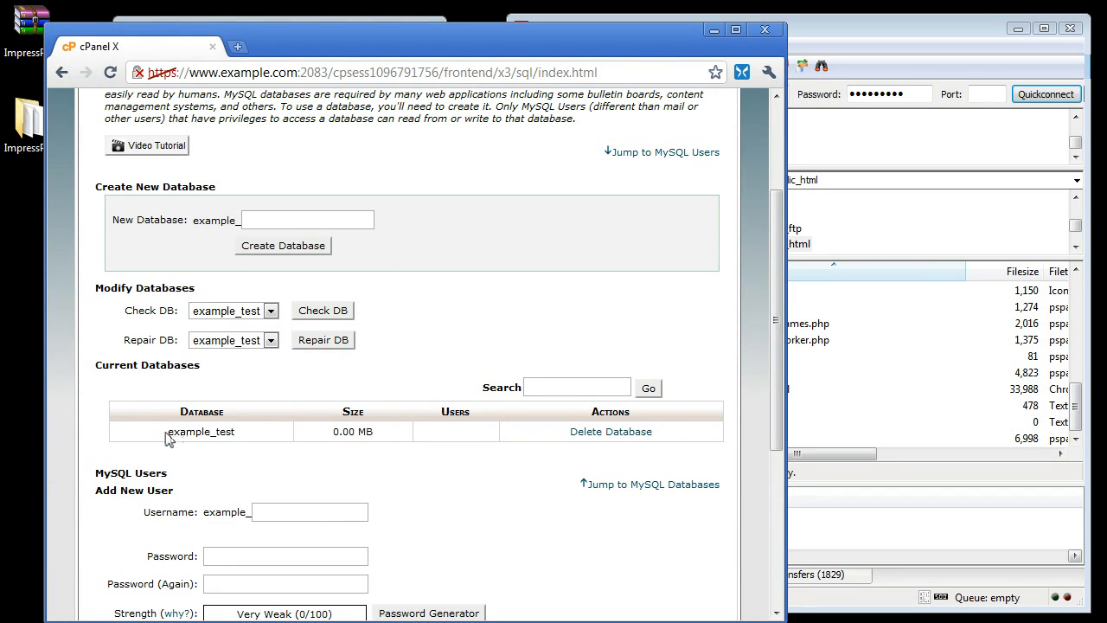
{"action": "left_click_drag", "start_coordinate": [170, 439], "coordinate": [217, 438]}
{"action": "left_click", "coordinate": [257, 437]}
{"action": "scroll", "coordinate": [259, 432], "scroll_direction": "down", "scroll_amount": 2}
{"action": "left_click", "coordinate": [275, 340]}
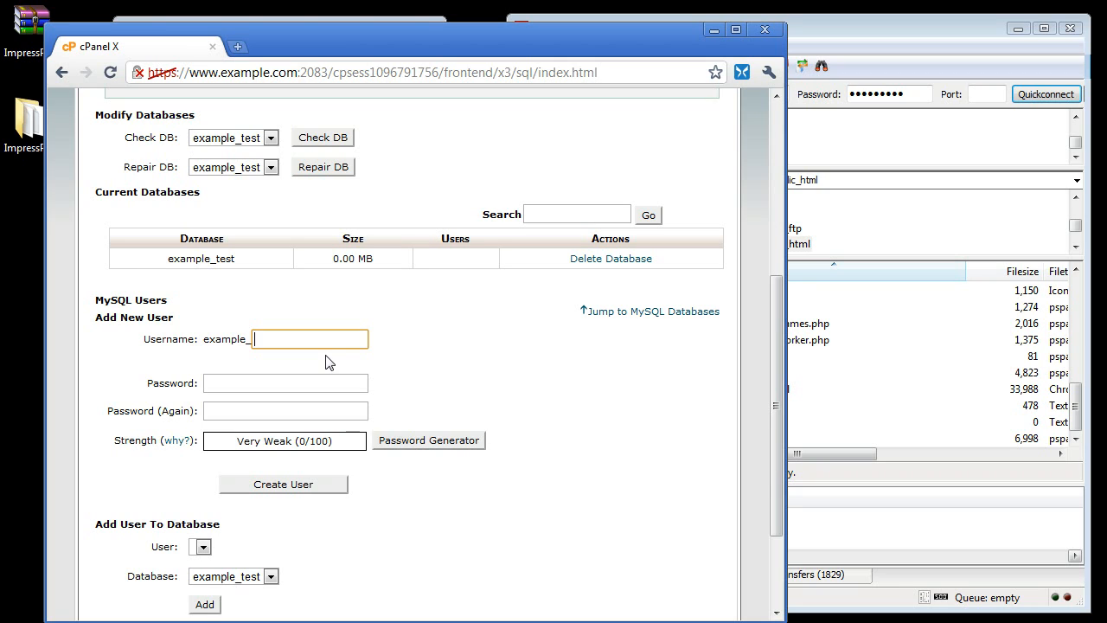
{"action": "type", "text": "test"}
{"action": "left_click", "coordinate": [331, 378]}
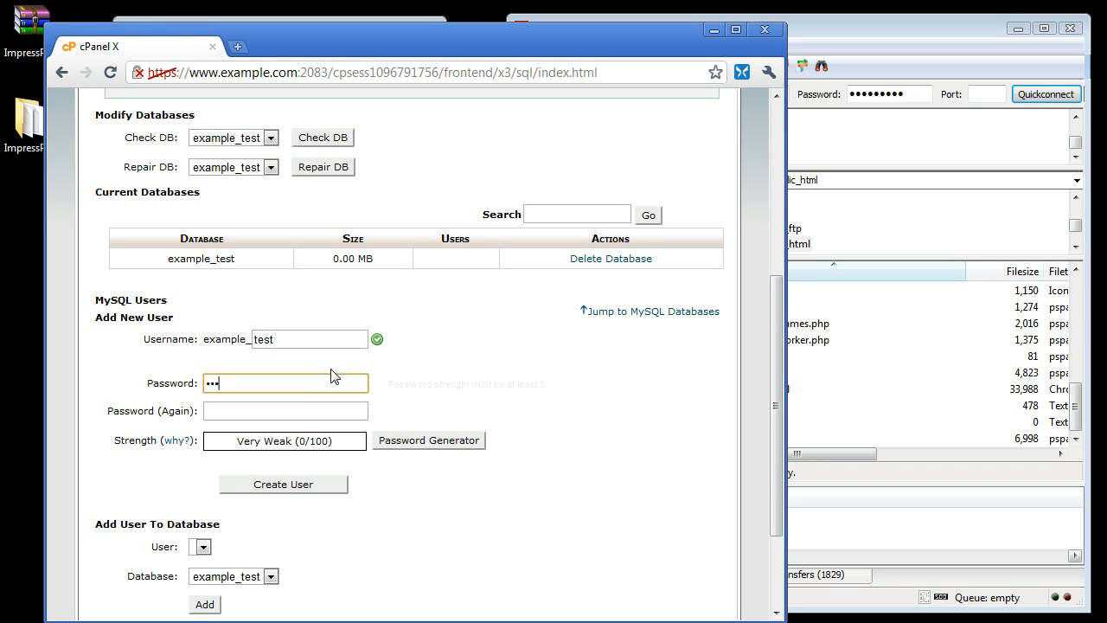
{"action": "type", "text": "test123"}
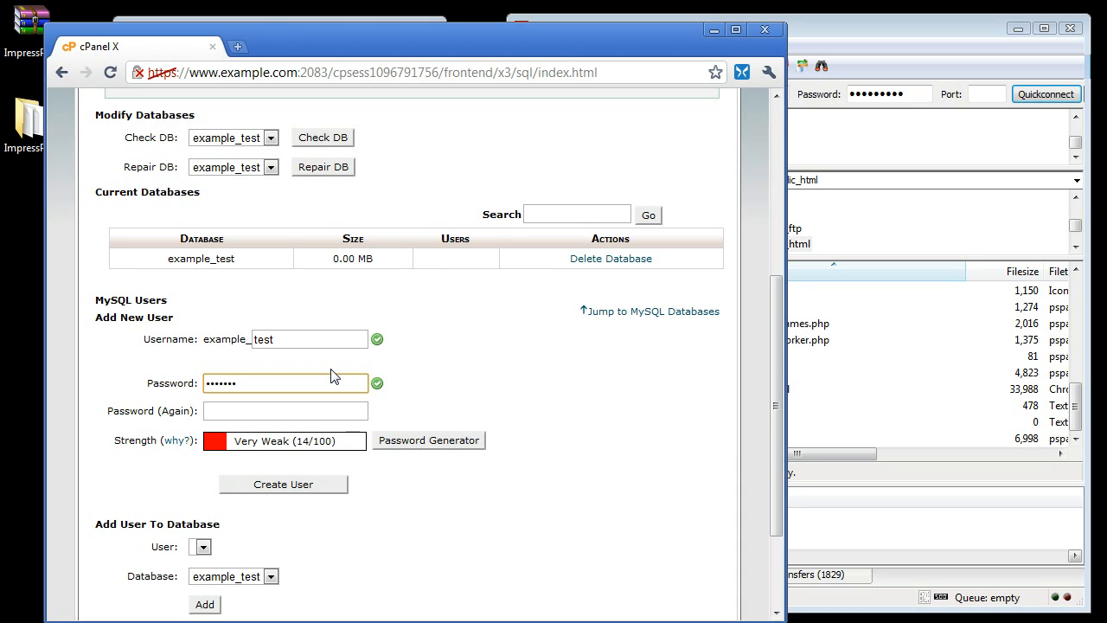
{"action": "type", "text": "!"}
{"action": "left_click", "coordinate": [294, 413]}
{"action": "type", "text": "test"}
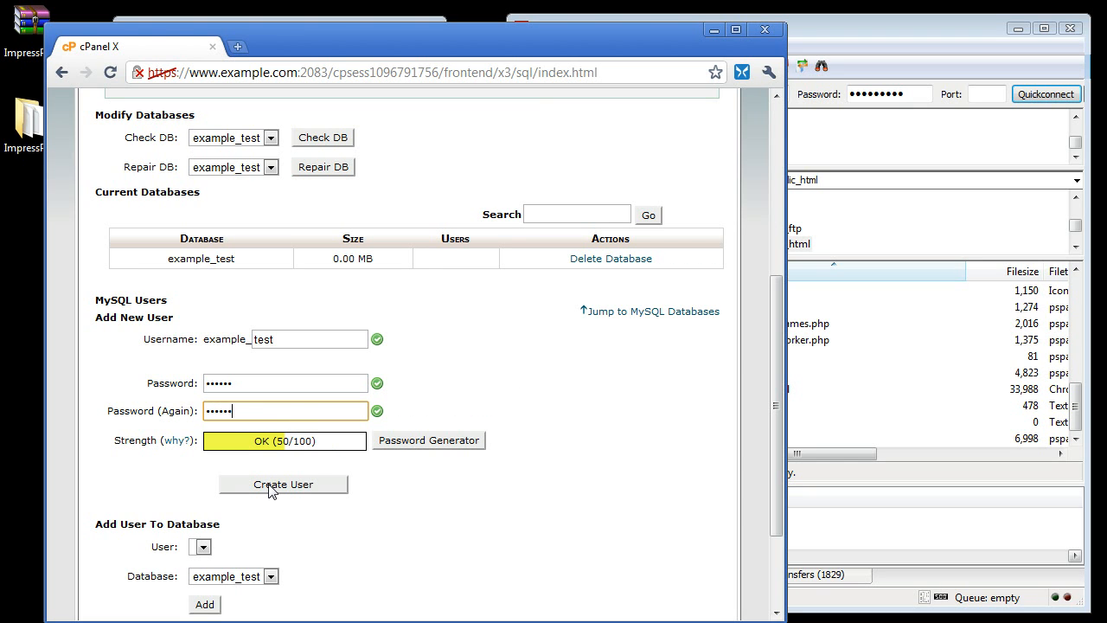
{"action": "left_click", "coordinate": [270, 487]}
{"action": "left_click", "coordinate": [406, 319]}
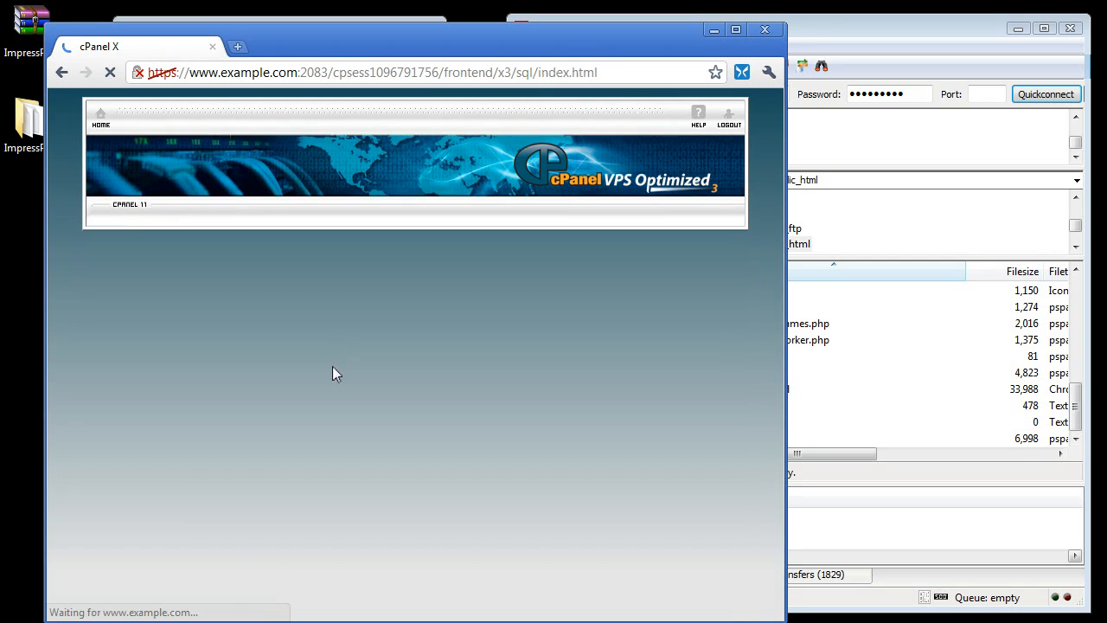
- Add user example_test to database example_test and grant it all privileges
{"action": "scroll", "coordinate": [333, 373], "scroll_direction": "down", "scroll_amount": 5}
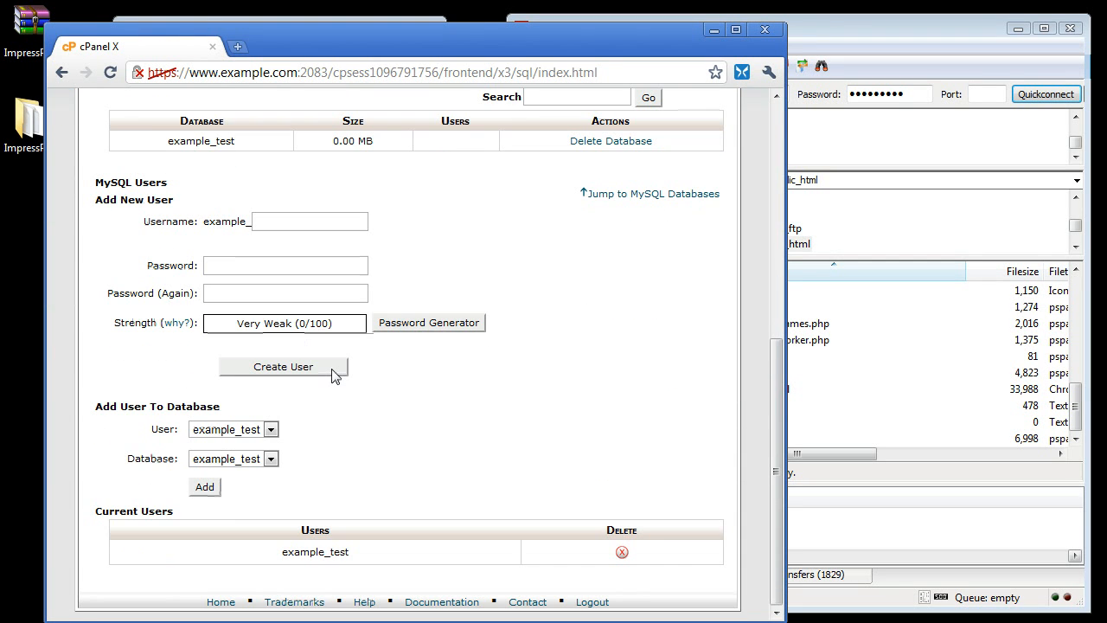
{"action": "left_click_drag", "start_coordinate": [102, 407], "coordinate": [215, 410]}
{"action": "left_click", "coordinate": [213, 487]}
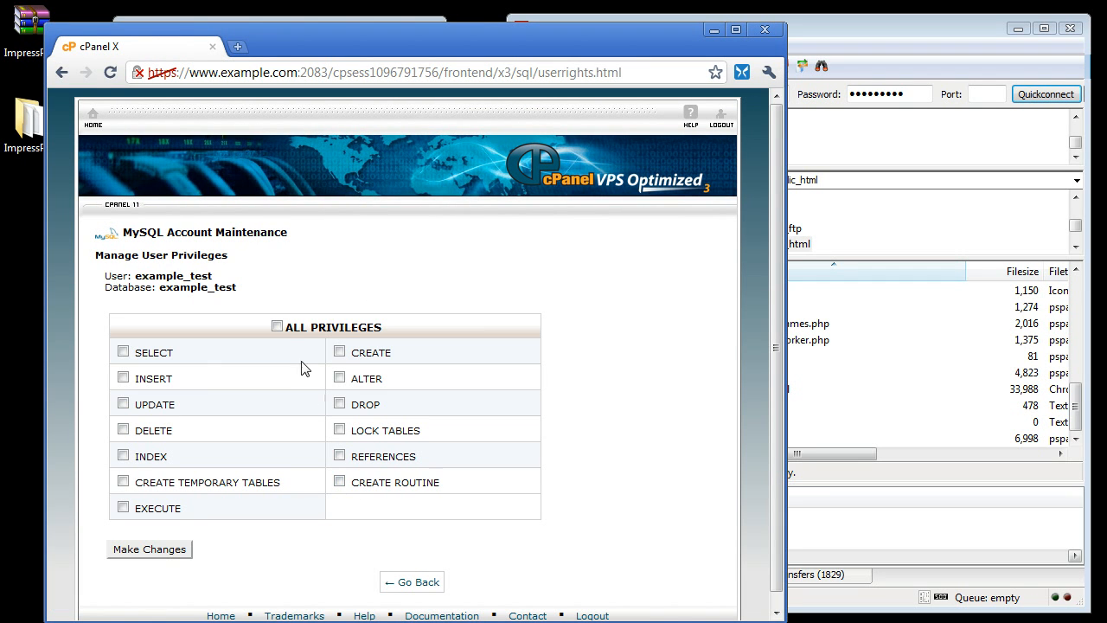
{"action": "left_click", "coordinate": [276, 326]}
{"action": "left_click", "coordinate": [171, 552]}
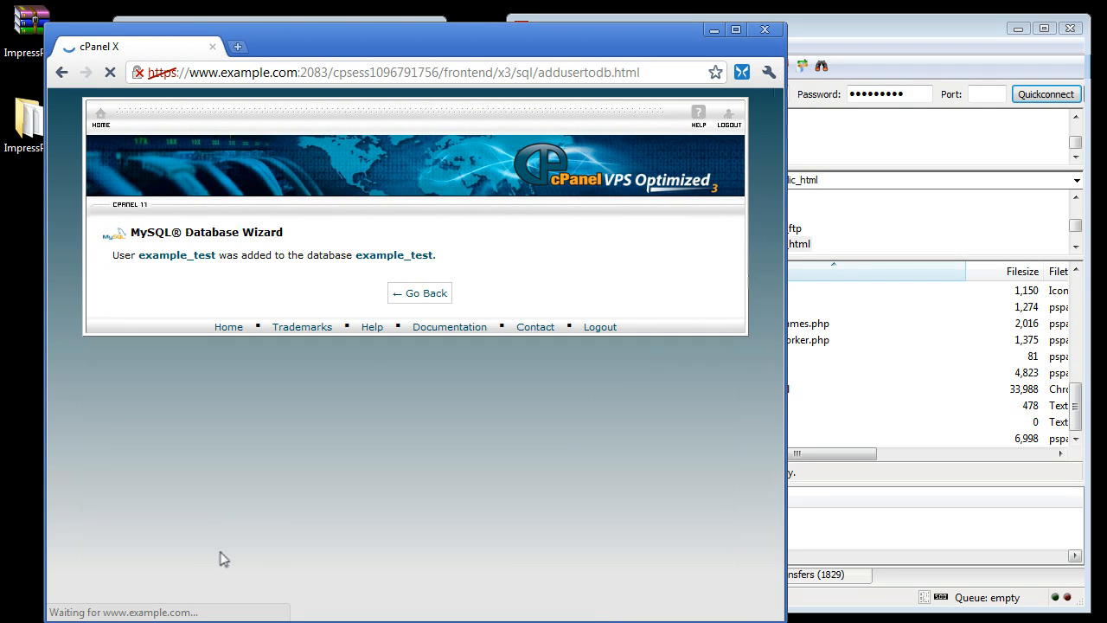
{"action": "left_click", "coordinate": [430, 296]}
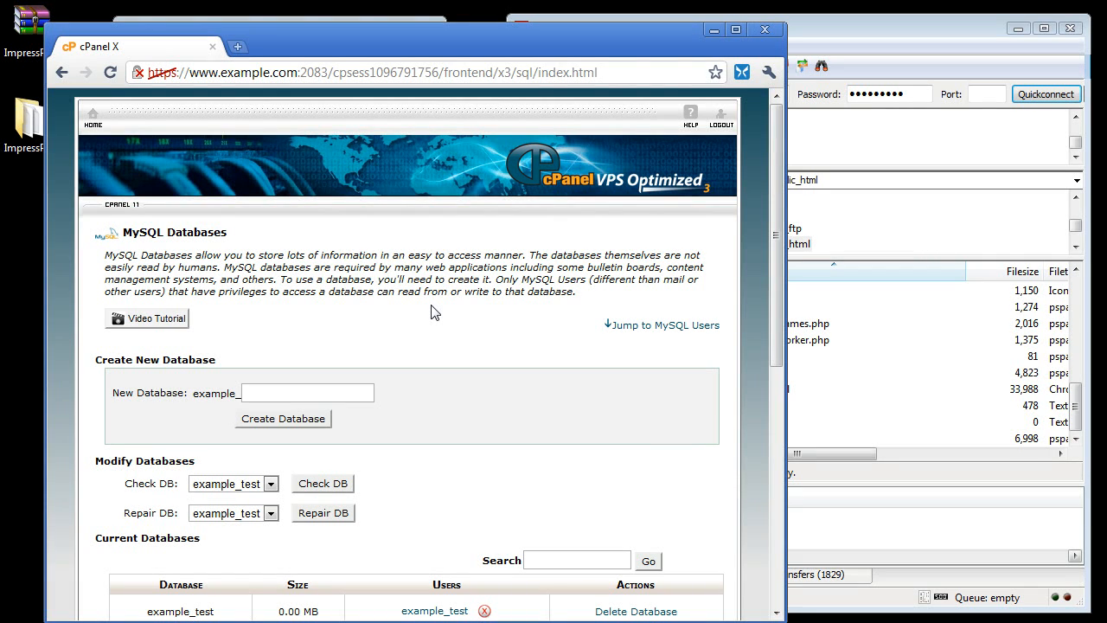
{"action": "left_click", "coordinate": [723, 120]}
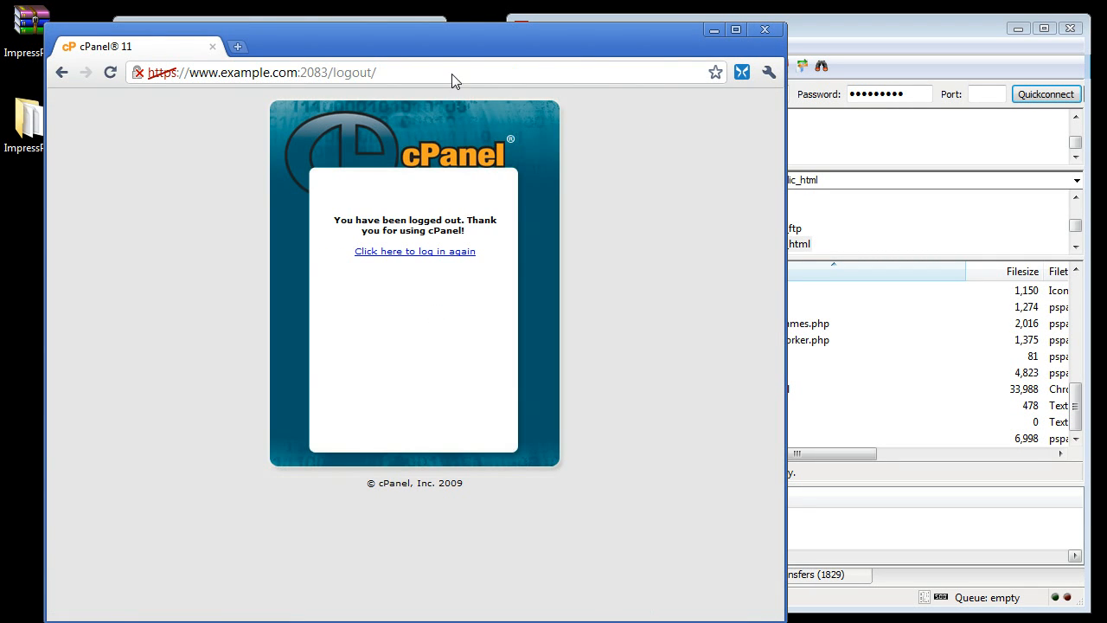
{"action": "left_click", "coordinate": [428, 73]}
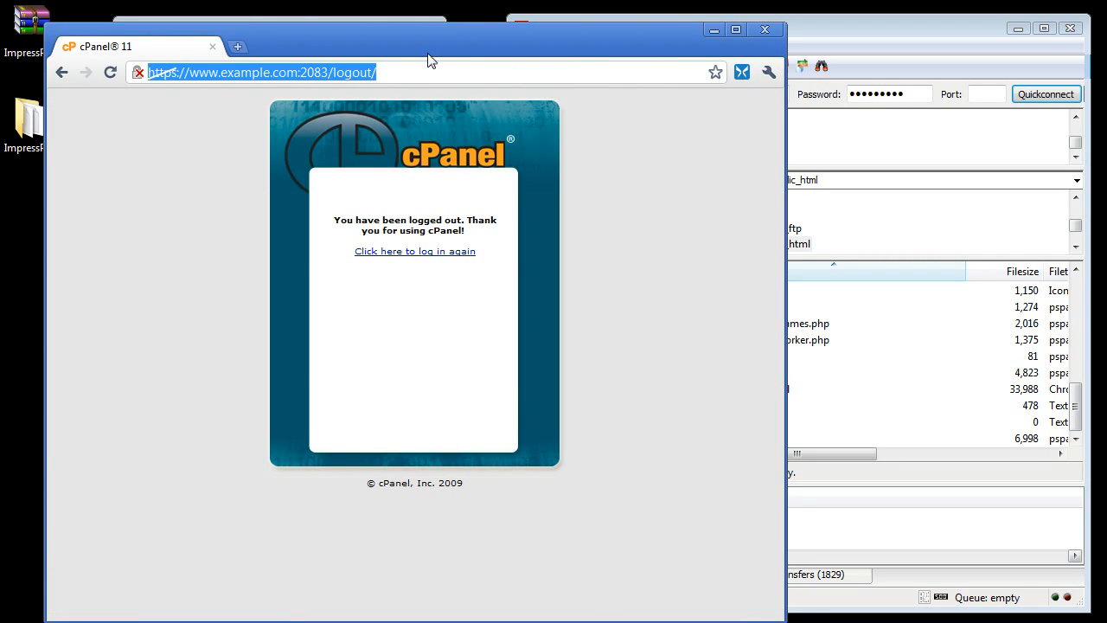
{"action": "left_click_drag", "start_coordinate": [457, 26], "coordinate": [493, 46]}
{"action": "type", "text": "www."}
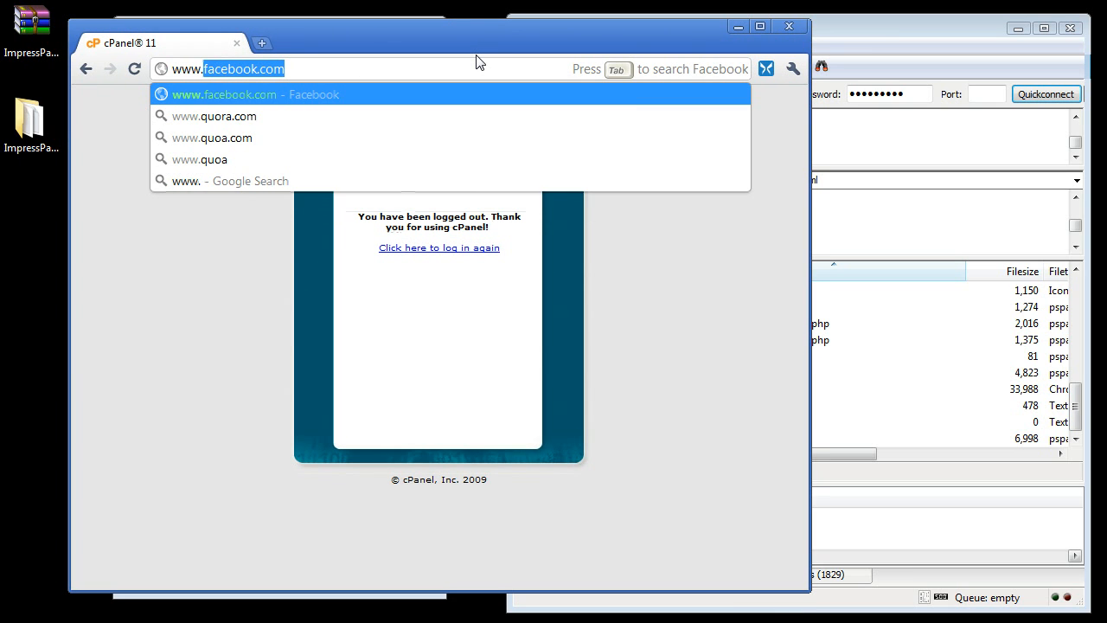
{"action": "type", "text": "example.com"}
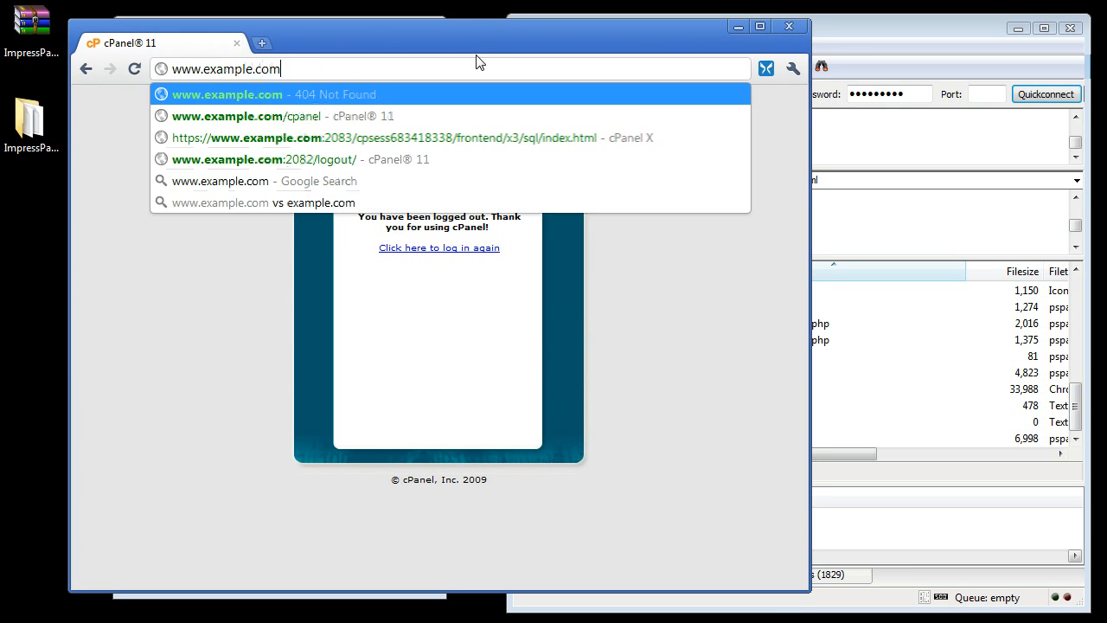
{"action": "key", "text": "Return"}
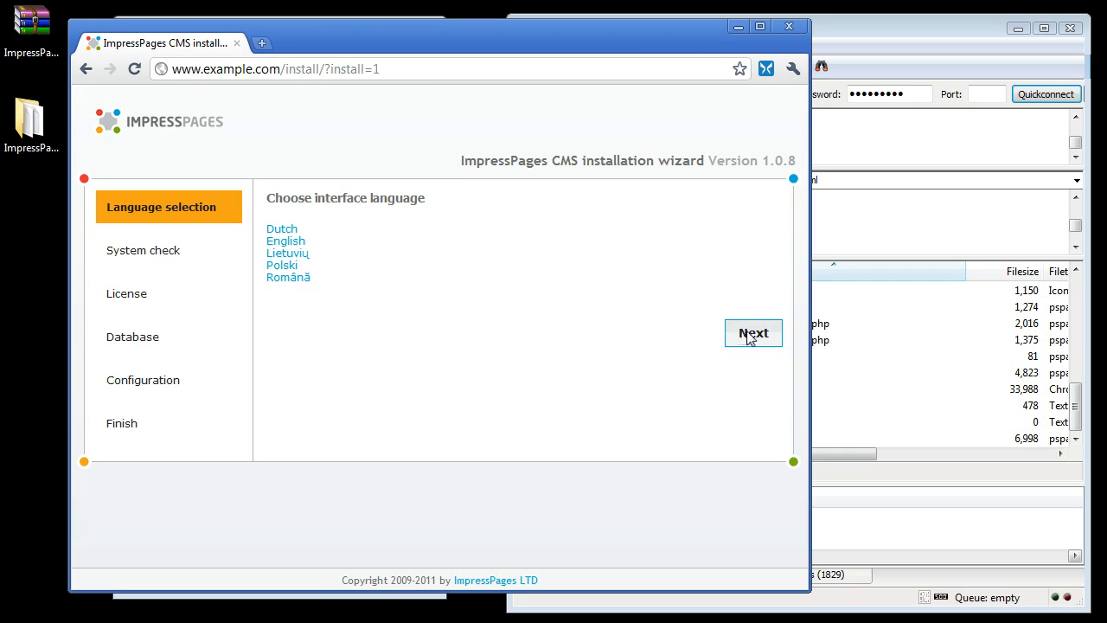
- Continue past language selection and review each line of the system check requirements
{"action": "left_click", "coordinate": [749, 338]}
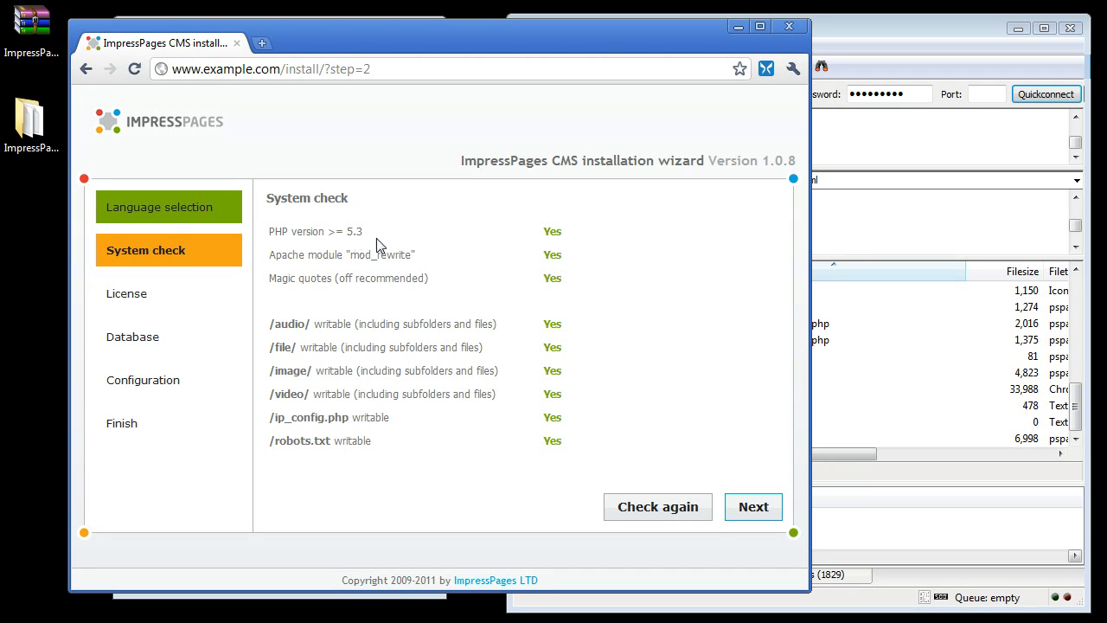
{"action": "left_click_drag", "start_coordinate": [269, 232], "coordinate": [366, 241]}
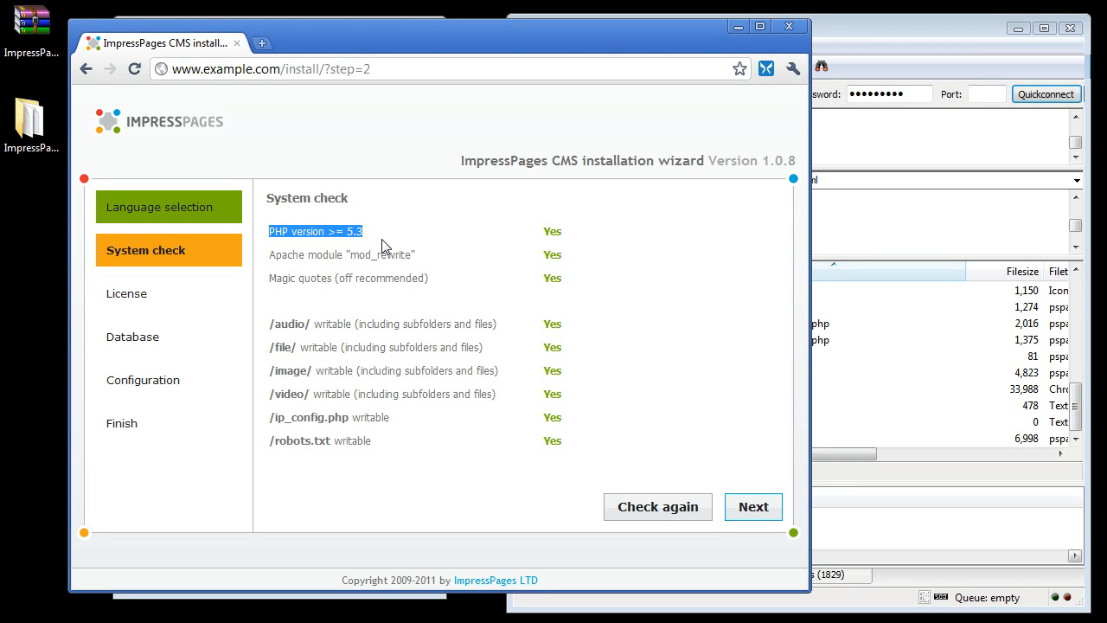
{"action": "left_click", "coordinate": [383, 246]}
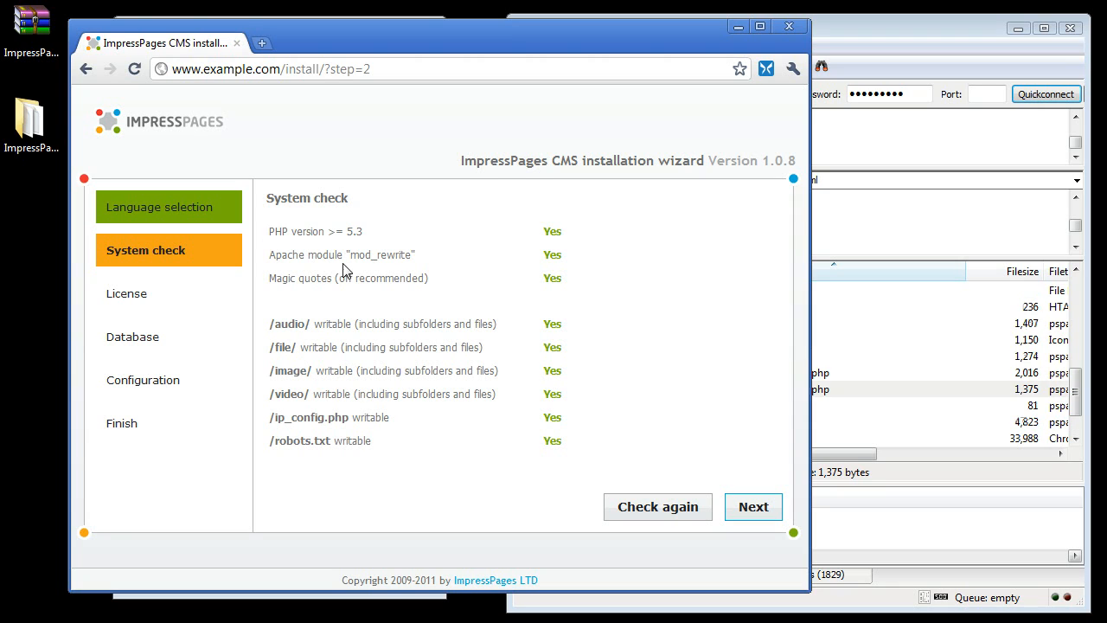
{"action": "left_click_drag", "start_coordinate": [312, 262], "coordinate": [358, 260]}
{"action": "left_click_drag", "start_coordinate": [276, 279], "coordinate": [429, 282]}
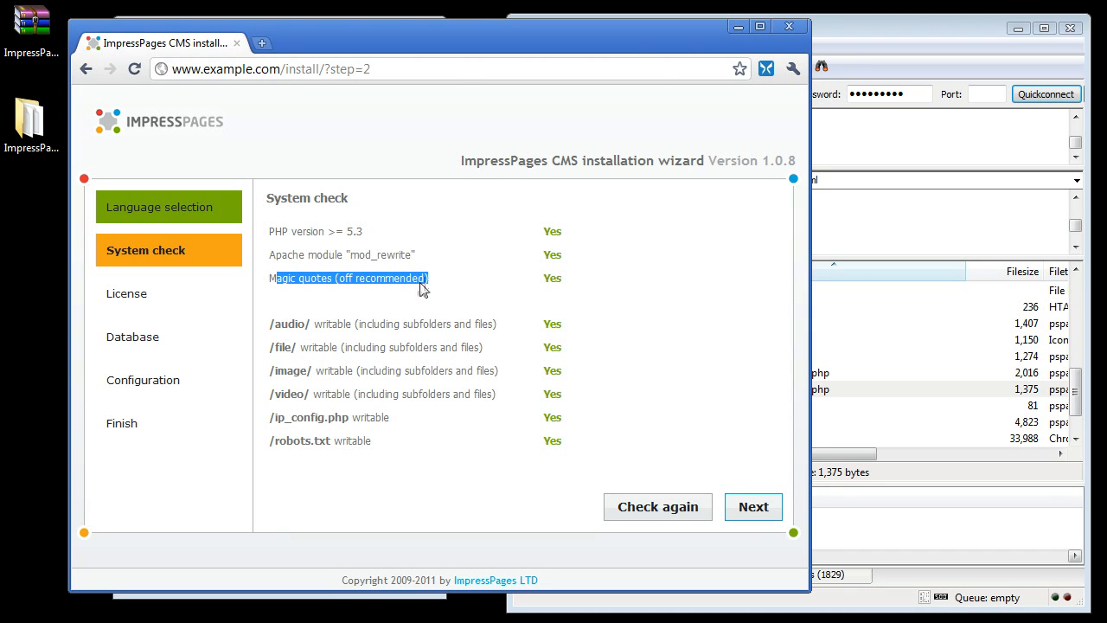
{"action": "left_click_drag", "start_coordinate": [270, 324], "coordinate": [346, 443]}
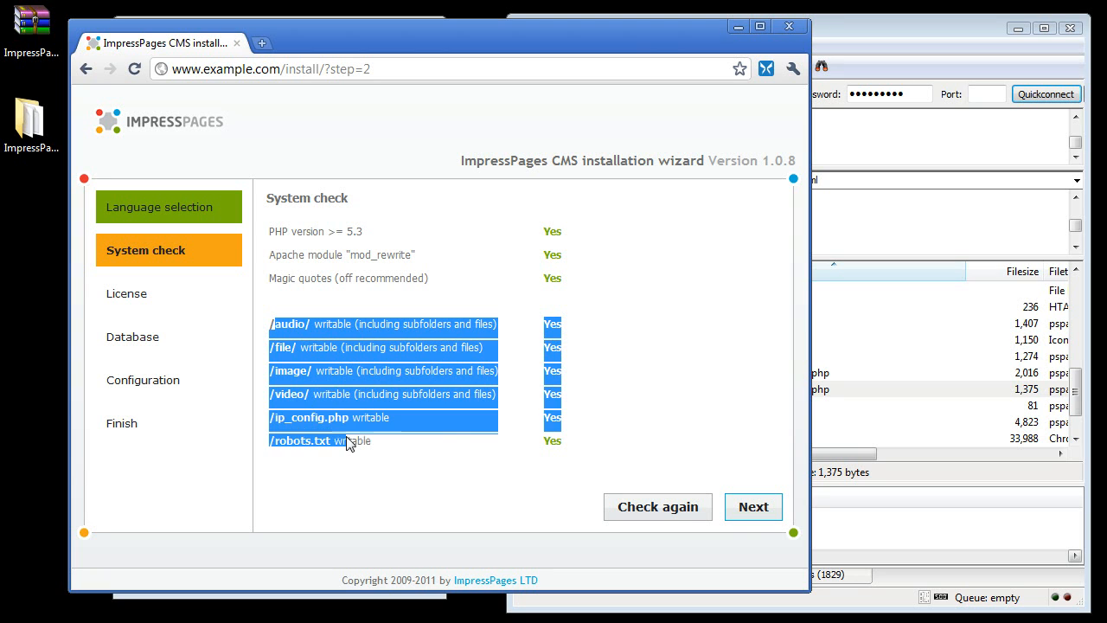
{"action": "left_click", "coordinate": [353, 442]}
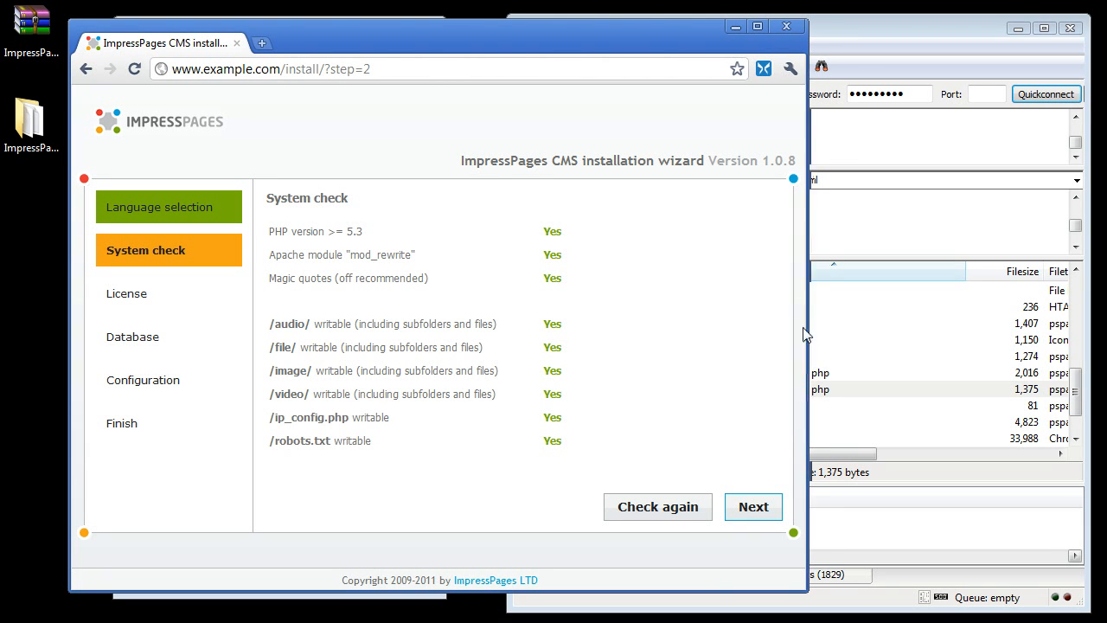
- In FileZilla, set permissions of the remote audio, file and image folders to 777, recursing into all files and subdirectories
{"action": "left_click_drag", "start_coordinate": [806, 328], "coordinate": [612, 263]}
{"action": "left_click_drag", "start_coordinate": [472, 40], "coordinate": [419, 39]}
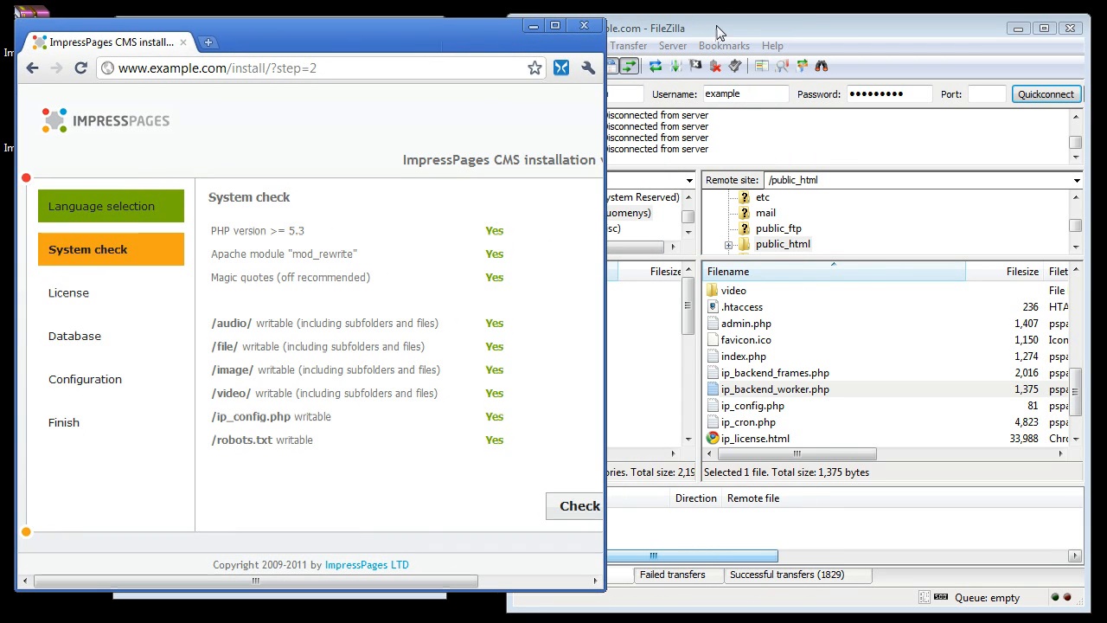
{"action": "left_click", "coordinate": [720, 32]}
{"action": "left_click", "coordinate": [776, 310]}
{"action": "scroll", "coordinate": [778, 333], "scroll_direction": "up", "scroll_amount": 7}
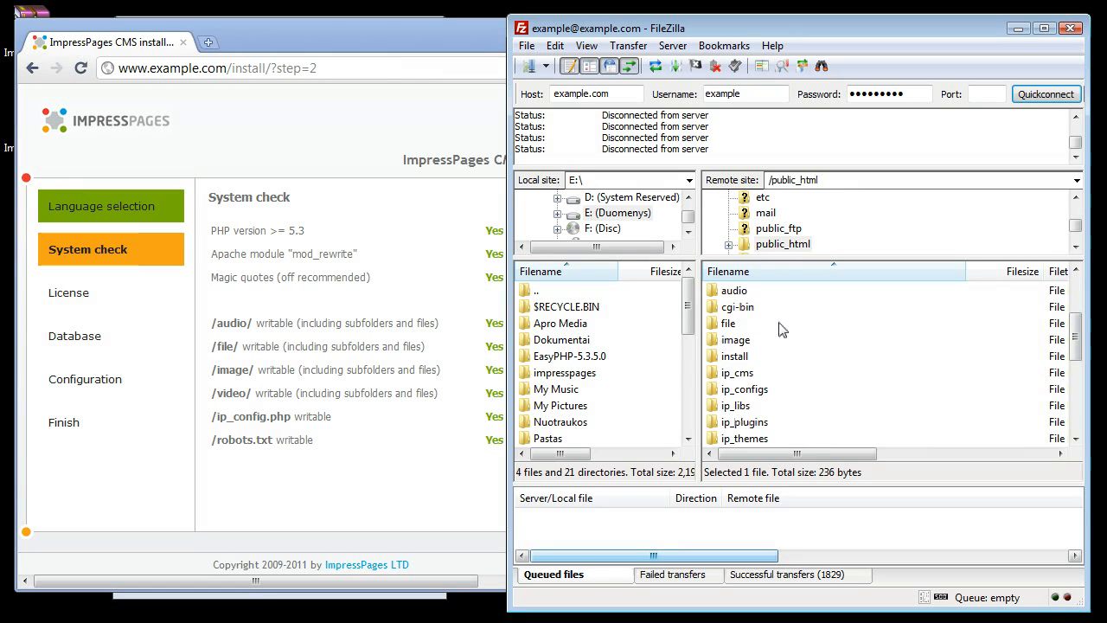
{"action": "scroll", "coordinate": [781, 336], "scroll_direction": "down", "scroll_amount": 2}
{"action": "left_click", "coordinate": [740, 339]}
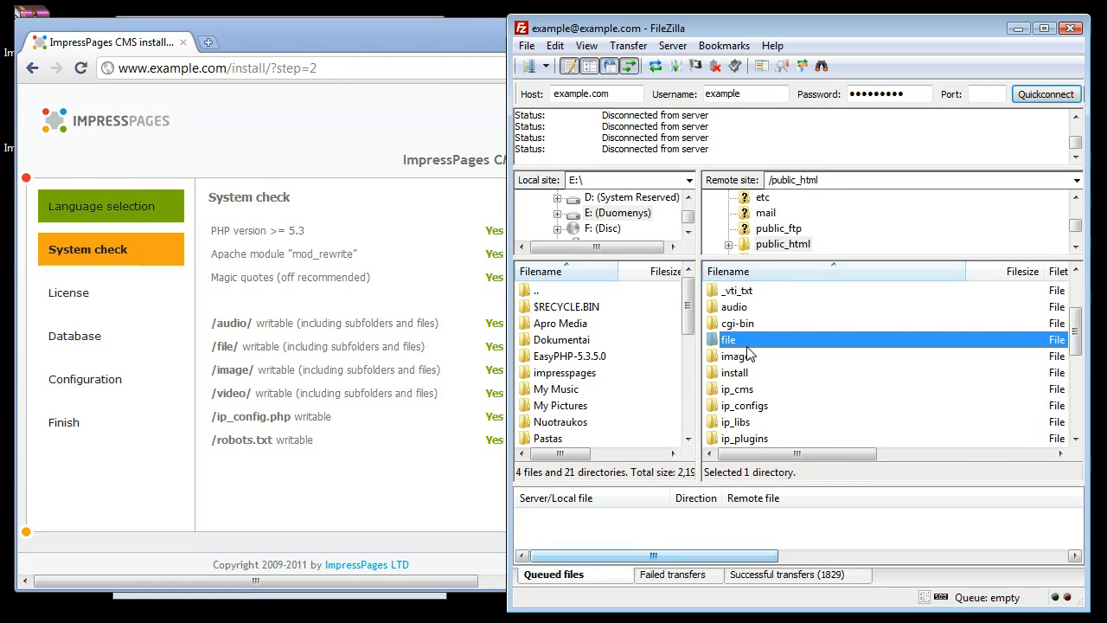
{"action": "left_click", "coordinate": [741, 357], "text": "ctrl"}
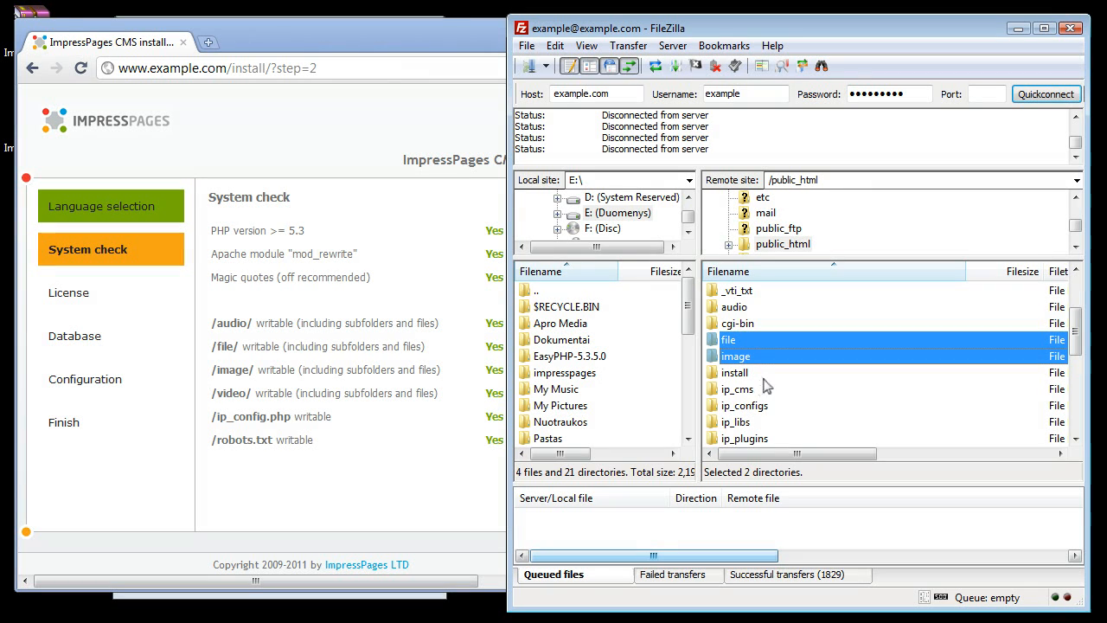
{"action": "left_click", "coordinate": [736, 308], "text": "ctrl"}
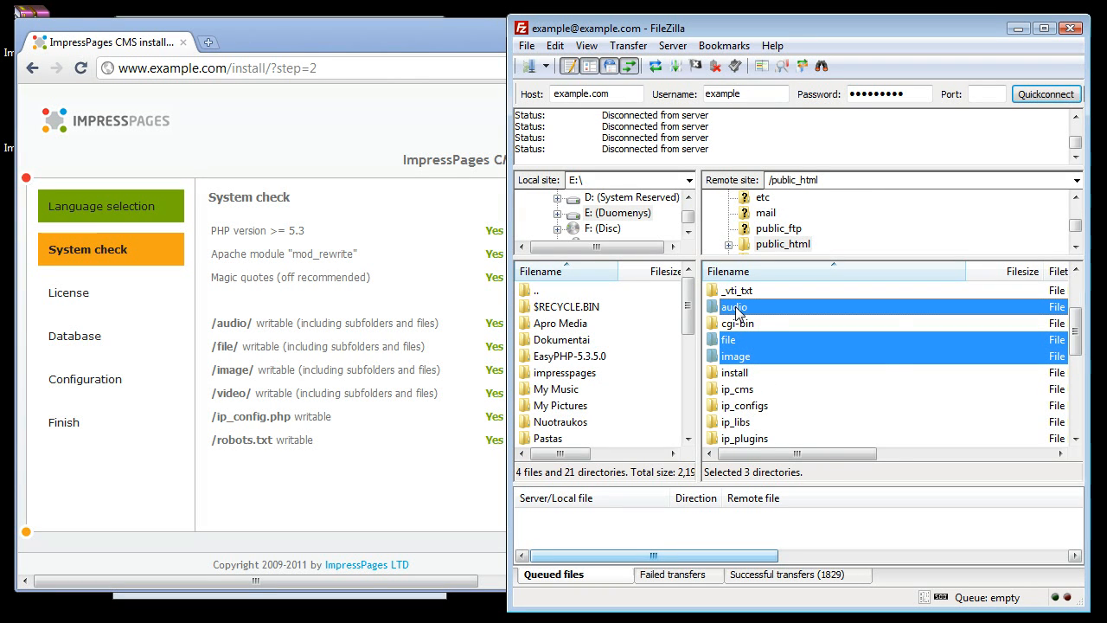
{"action": "right_click", "coordinate": [736, 311]}
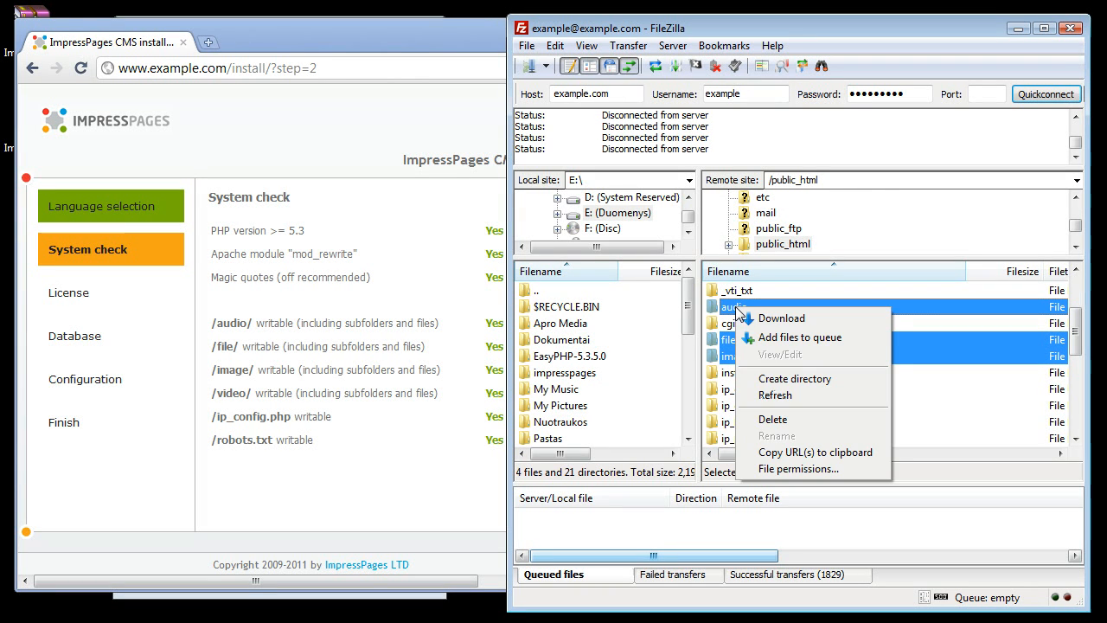
{"action": "left_click", "coordinate": [789, 469]}
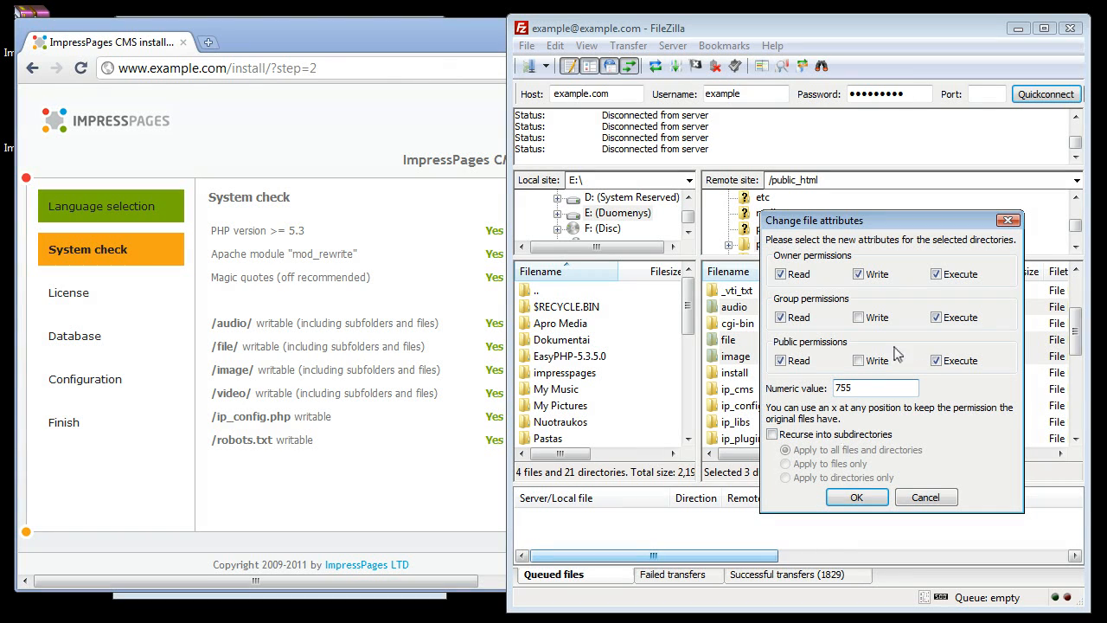
{"action": "left_click", "coordinate": [859, 317]}
{"action": "left_click_drag", "start_coordinate": [865, 387], "coordinate": [833, 388]}
{"action": "left_click", "coordinate": [865, 391]}
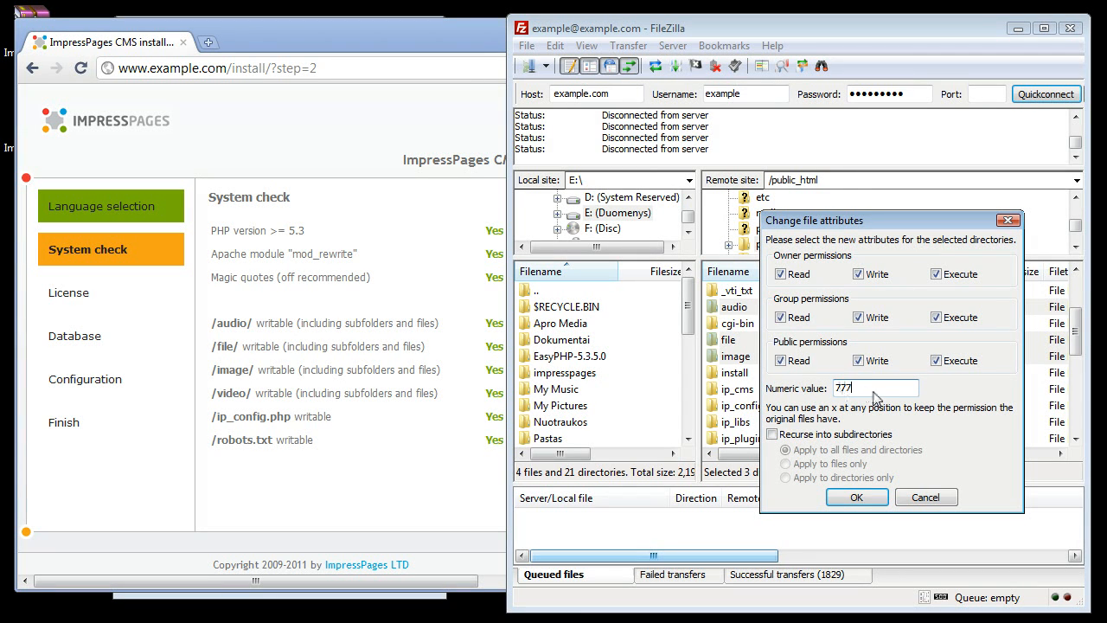
{"action": "left_click", "coordinate": [772, 435]}
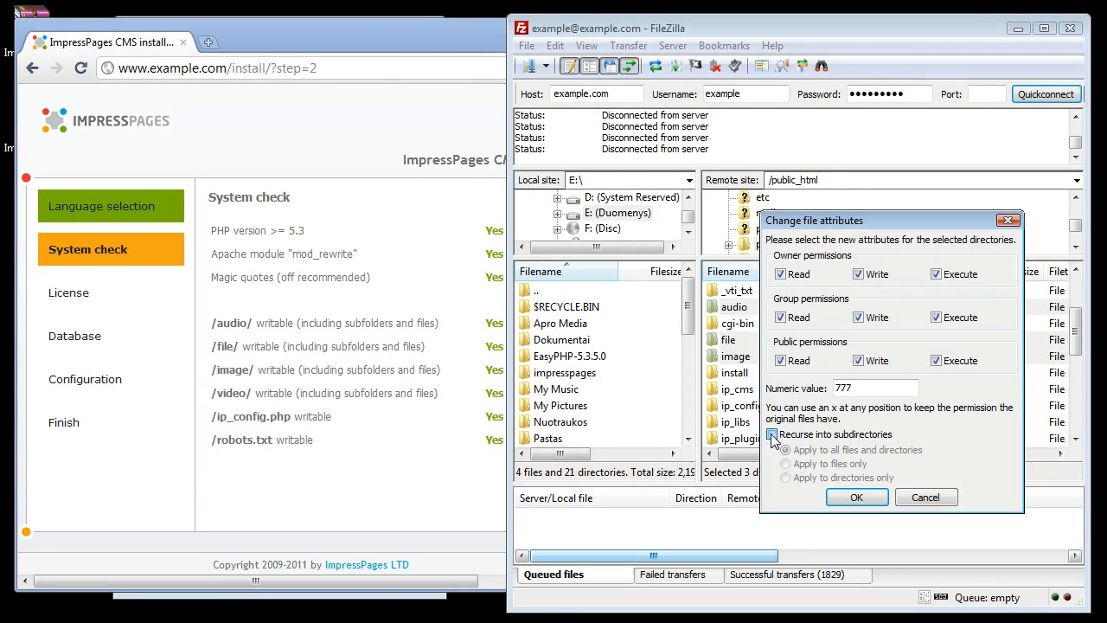
{"action": "left_click", "coordinate": [856, 498]}
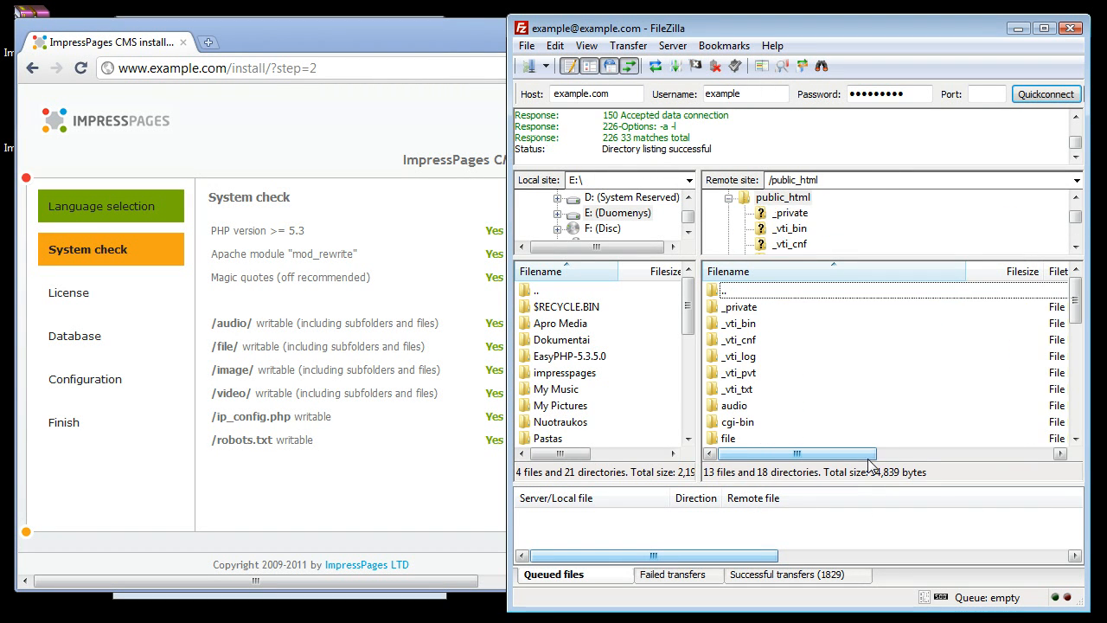
- Continue past the system check in the wizard and accept the ImpressPages license
{"action": "left_click", "coordinate": [464, 493]}
{"action": "left_click_drag", "start_coordinate": [604, 294], "coordinate": [787, 292]}
{"action": "left_click", "coordinate": [720, 513]}
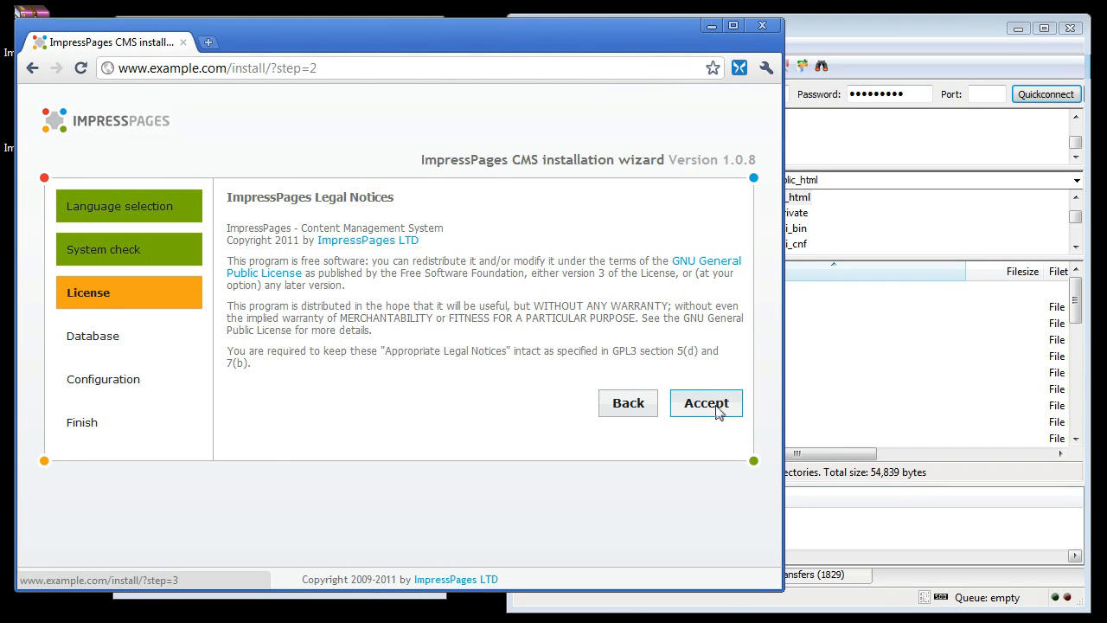
{"action": "left_click", "coordinate": [717, 410]}
- Enter database user example_test, its user password, and database example_test, keeping the ip_ prefix, then continue
{"action": "left_click", "coordinate": [353, 296]}
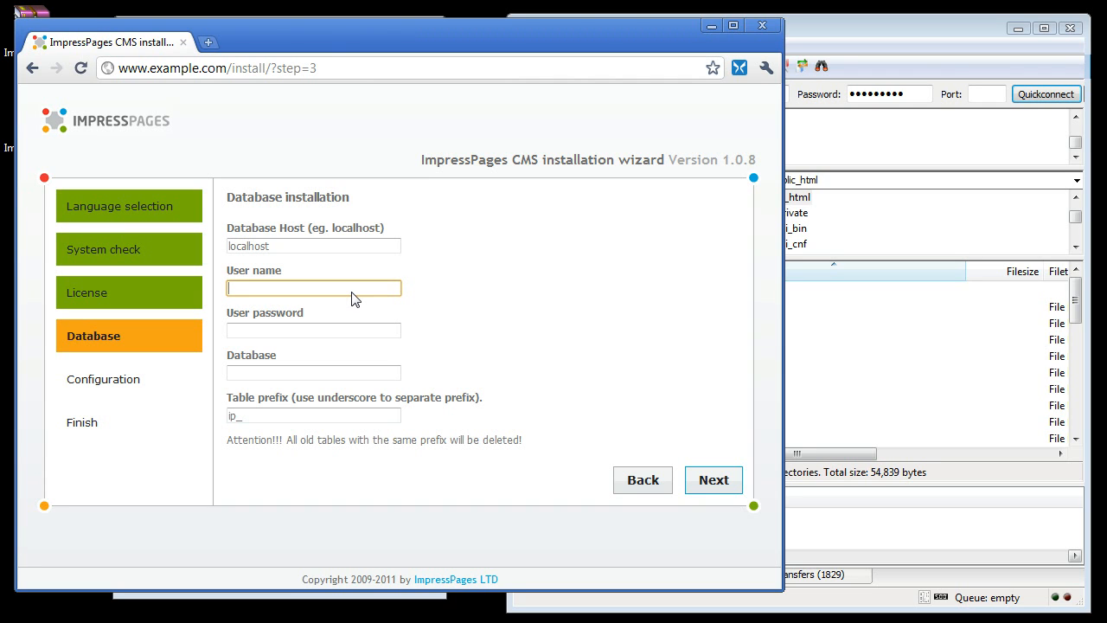
{"action": "type", "text": "example_test"}
{"action": "key", "text": "Tab"}
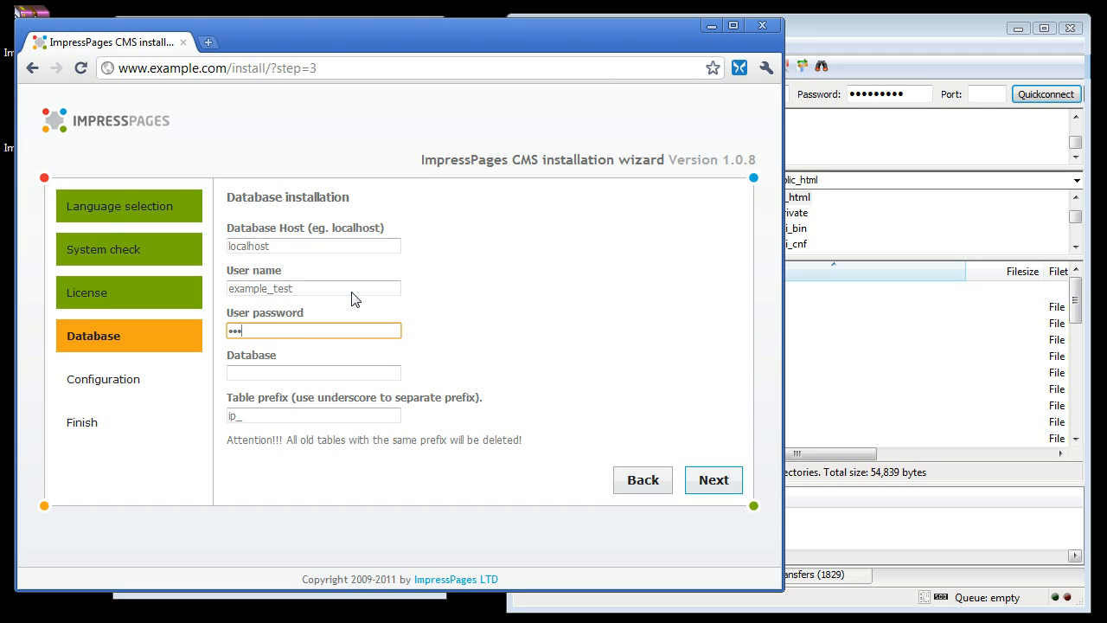
{"action": "left_click", "coordinate": [321, 372]}
{"action": "type", "text": "example_test"}
{"action": "left_click", "coordinate": [332, 420]}
{"action": "left_click", "coordinate": [559, 425]}
{"action": "left_click", "coordinate": [712, 476]}
- Set website name to Example, fill in the website e-mail address, administrator login admin and the administrator password
{"action": "left_click", "coordinate": [367, 249]}
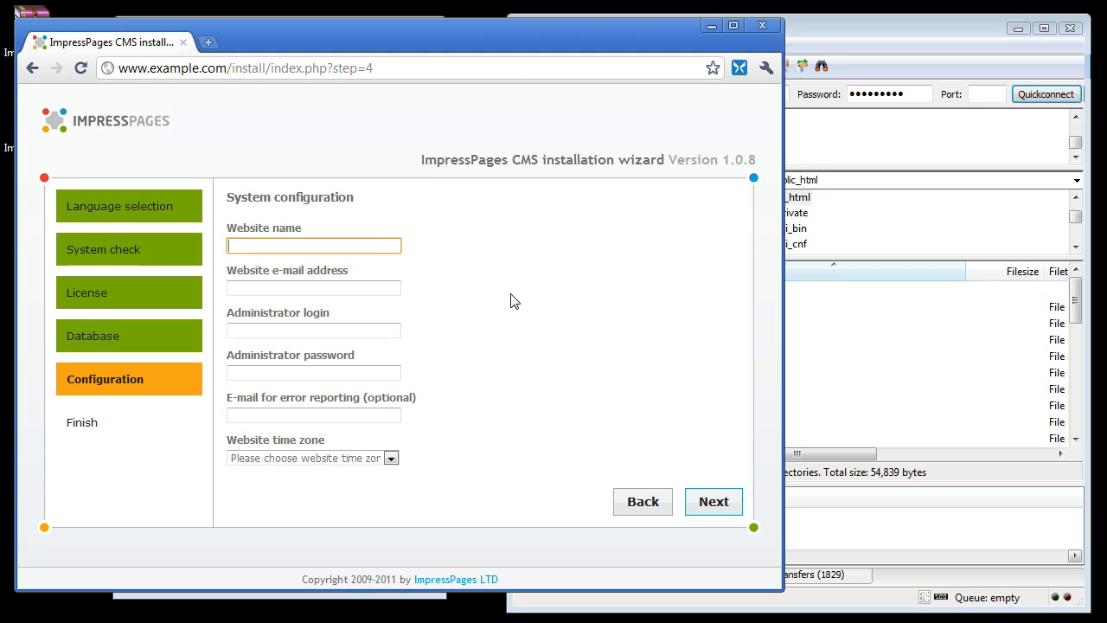
{"action": "key", "text": "Tab"}
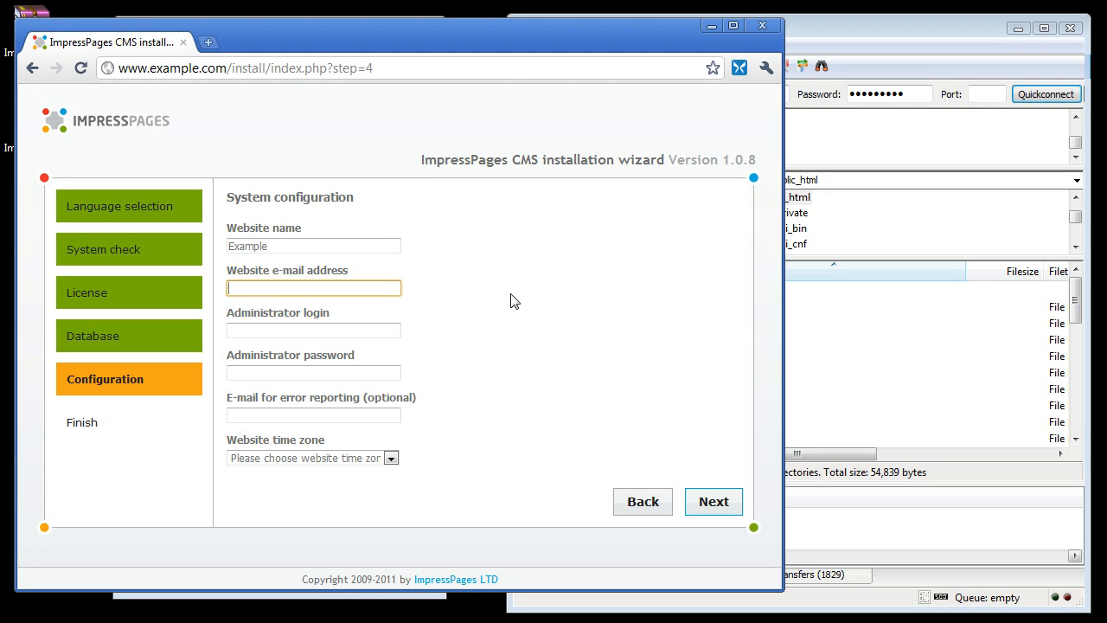
{"action": "type", "text": "mangirdas@example.com"}
{"action": "key", "text": "Tab"}
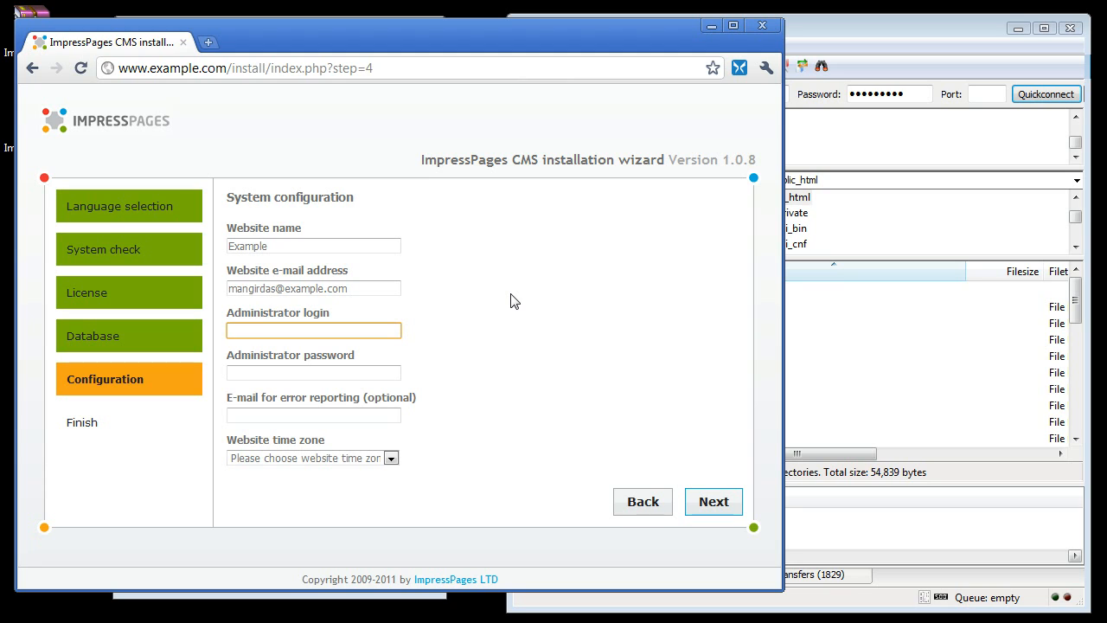
{"action": "key", "text": "Tab"}
{"action": "type", "text": "ad"}
{"action": "key", "text": "Tab"}
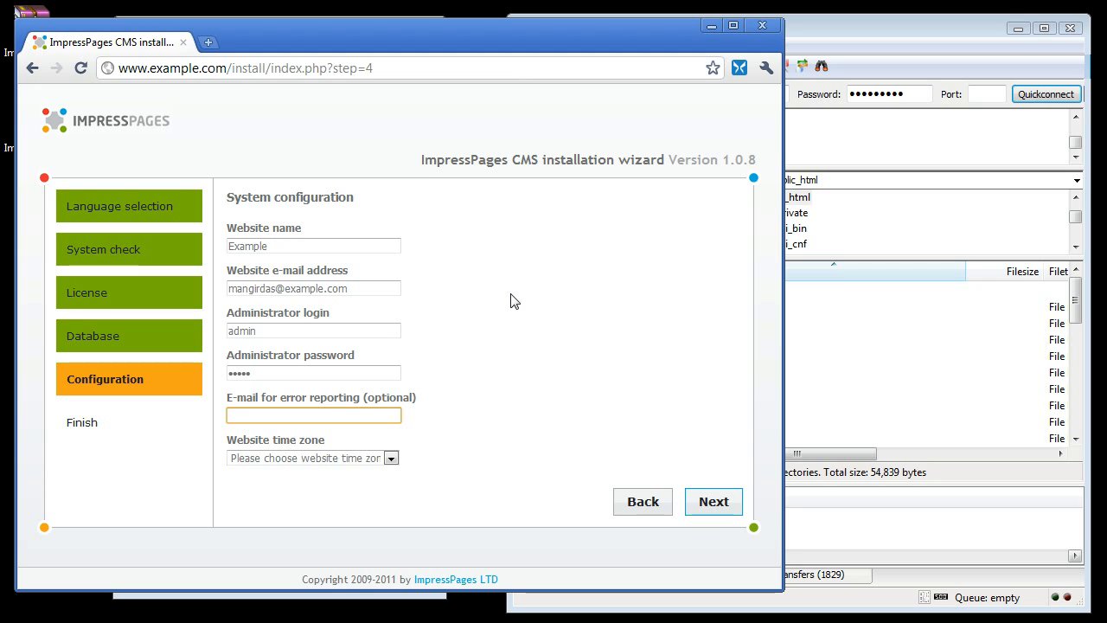
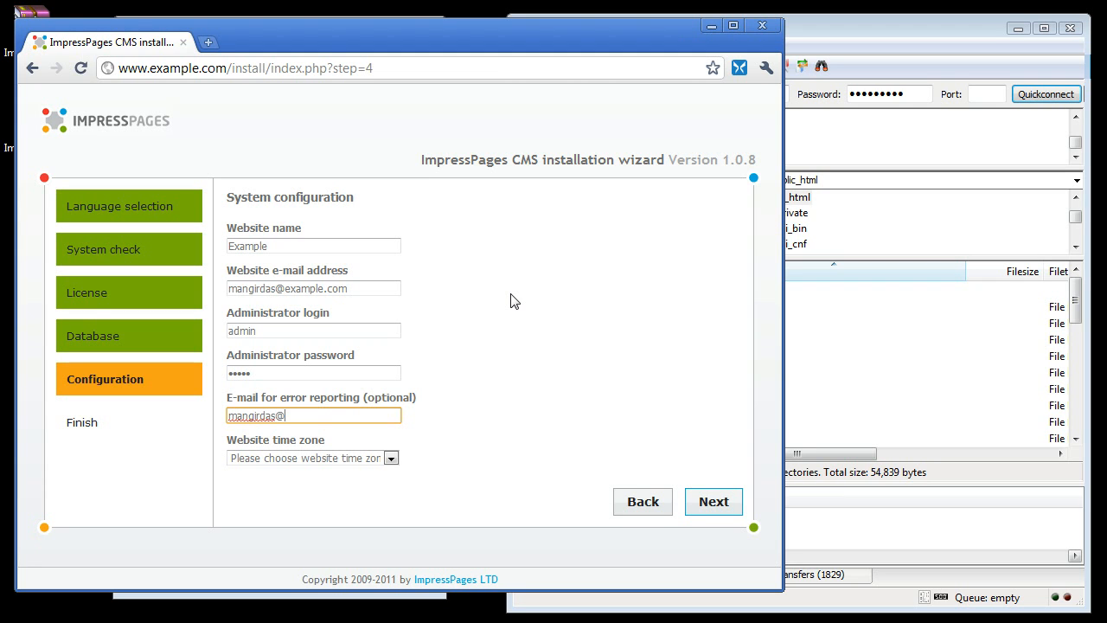
- Fill in the error-reporting e-mail, choose time zone Europe/London, and finish the configuration
{"action": "left_click", "coordinate": [512, 326]}
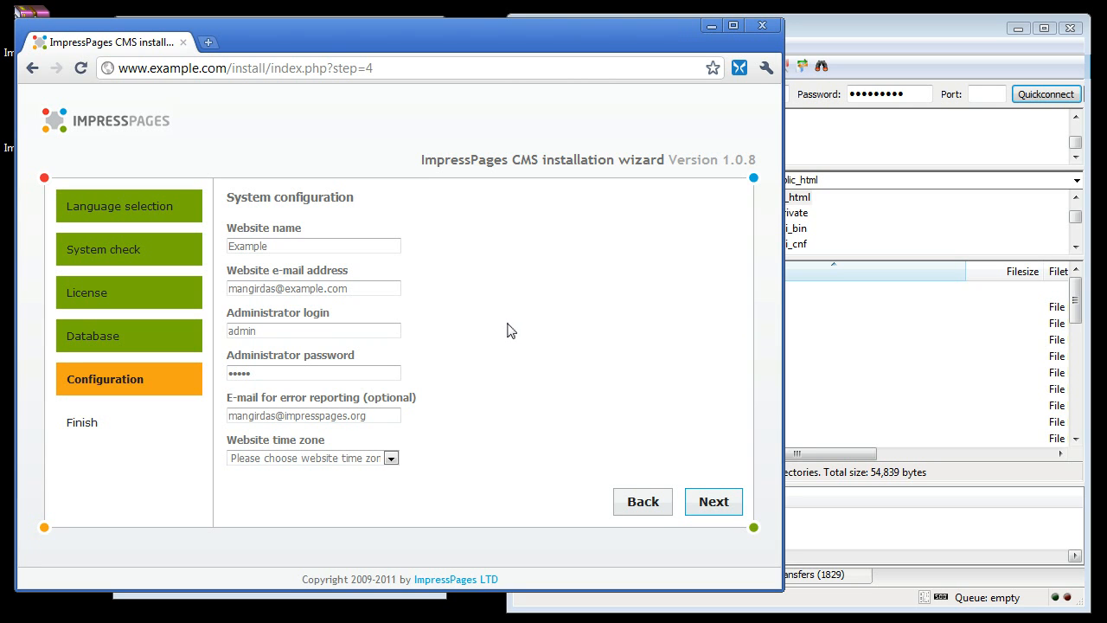
{"action": "left_click", "coordinate": [391, 458]}
{"action": "left_click_drag", "start_coordinate": [420, 228], "coordinate": [421, 374]}
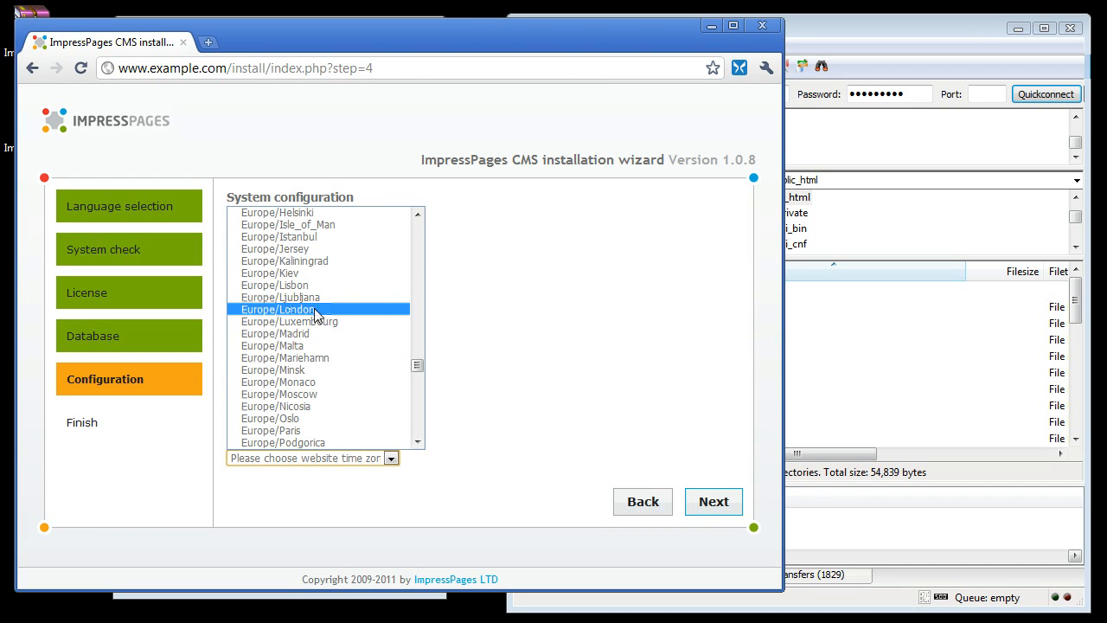
{"action": "left_click", "coordinate": [316, 310]}
{"action": "left_click", "coordinate": [714, 502]}
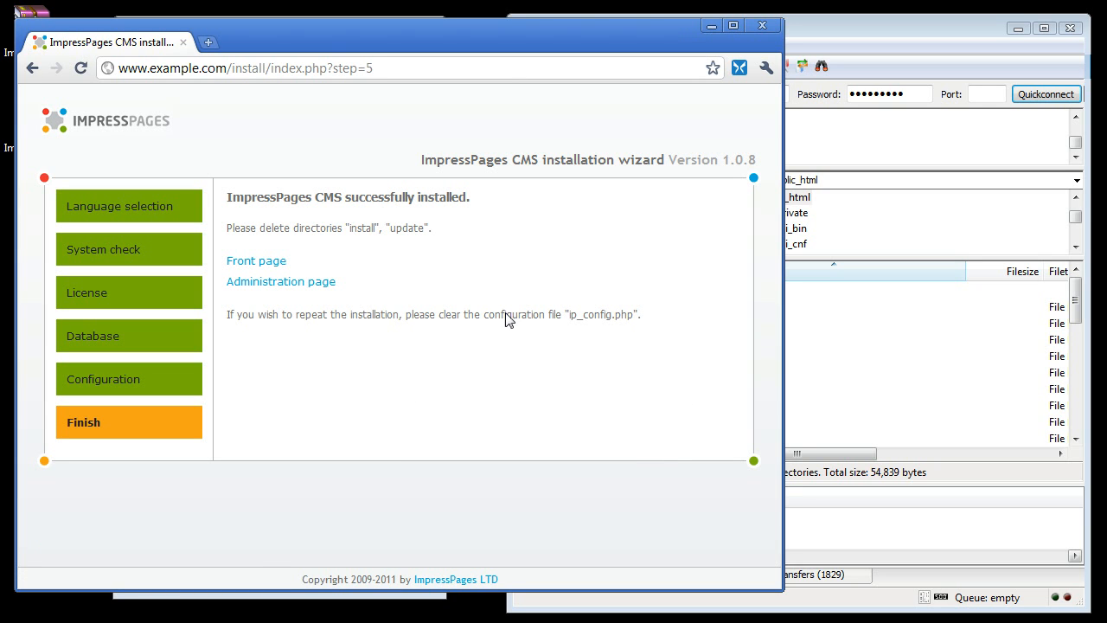
- Open the installed site's front page, then switch back to FileZilla
{"action": "left_click", "coordinate": [270, 270]}
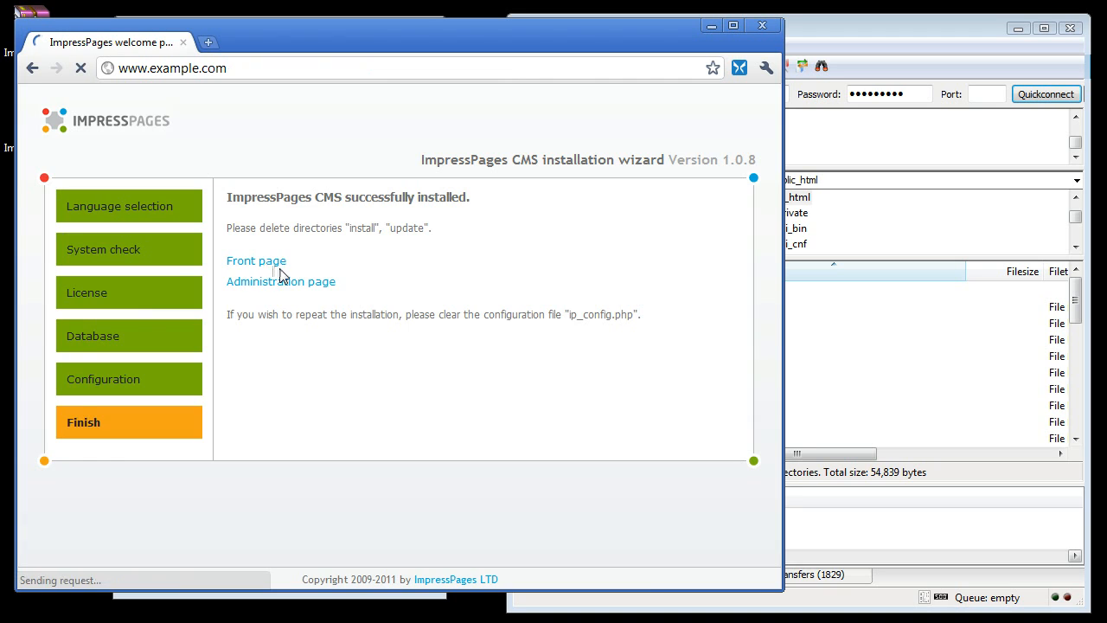
{"action": "left_click_drag", "start_coordinate": [784, 313], "coordinate": [920, 313]}
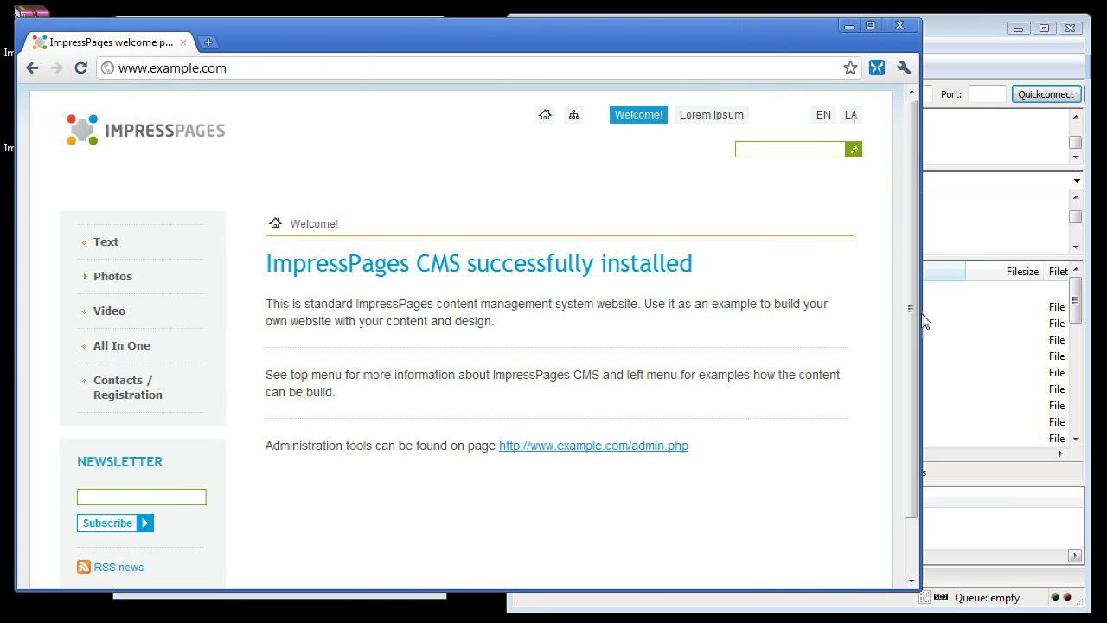
{"action": "left_click", "coordinate": [977, 26]}
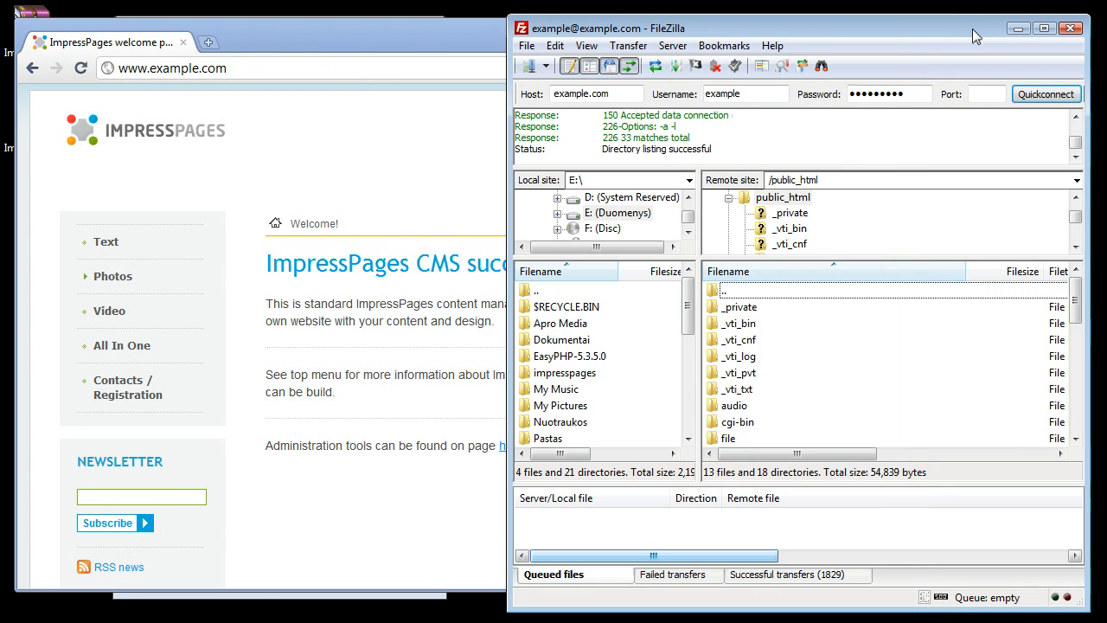
- Delete the install and update folders from the remote public_html directory
{"action": "scroll", "coordinate": [822, 346], "scroll_direction": "down", "scroll_amount": 2}
{"action": "left_click", "coordinate": [767, 373]}
{"action": "scroll", "coordinate": [769, 374], "scroll_direction": "down", "scroll_amount": 2}
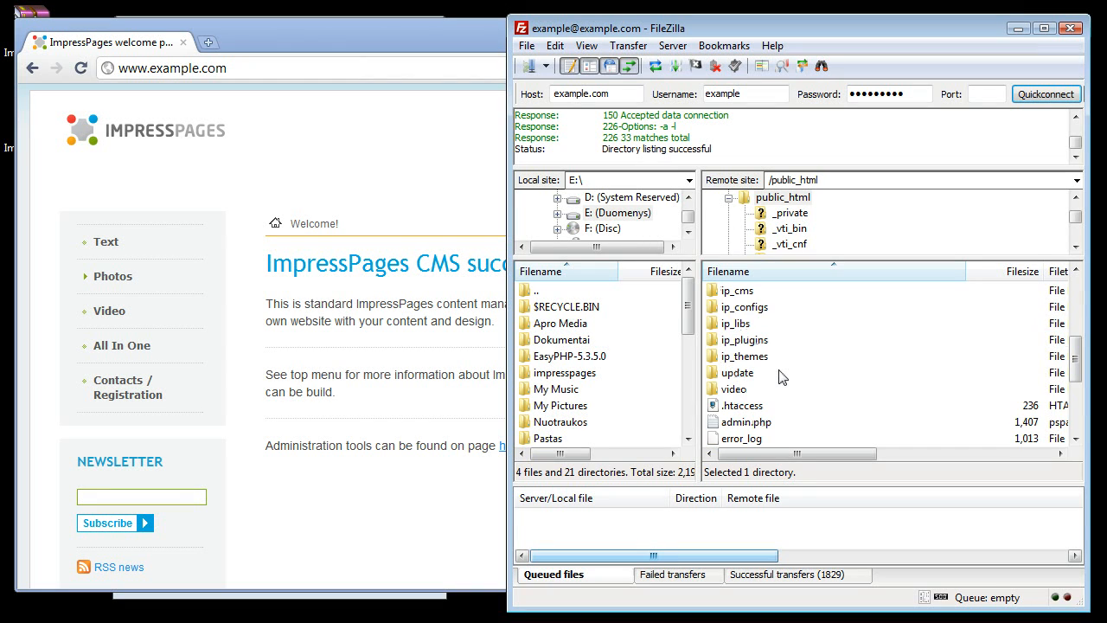
{"action": "left_click", "coordinate": [775, 375], "text": "ctrl"}
{"action": "scroll", "coordinate": [775, 381], "scroll_direction": "up", "scroll_amount": 1}
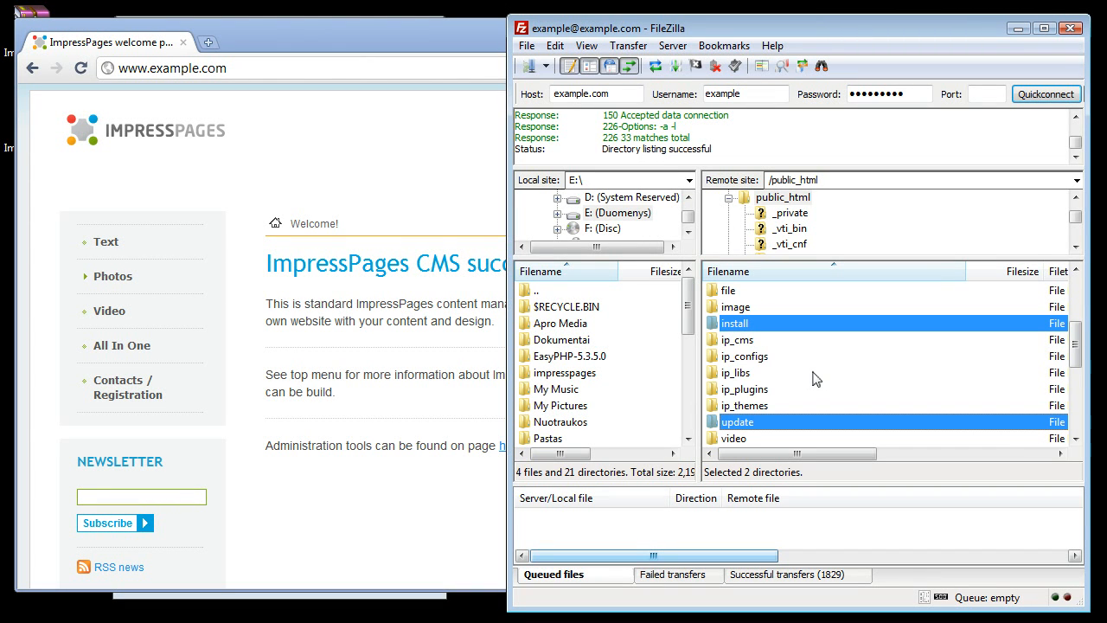
{"action": "key", "text": "Delete"}
{"action": "key", "text": "Return"}
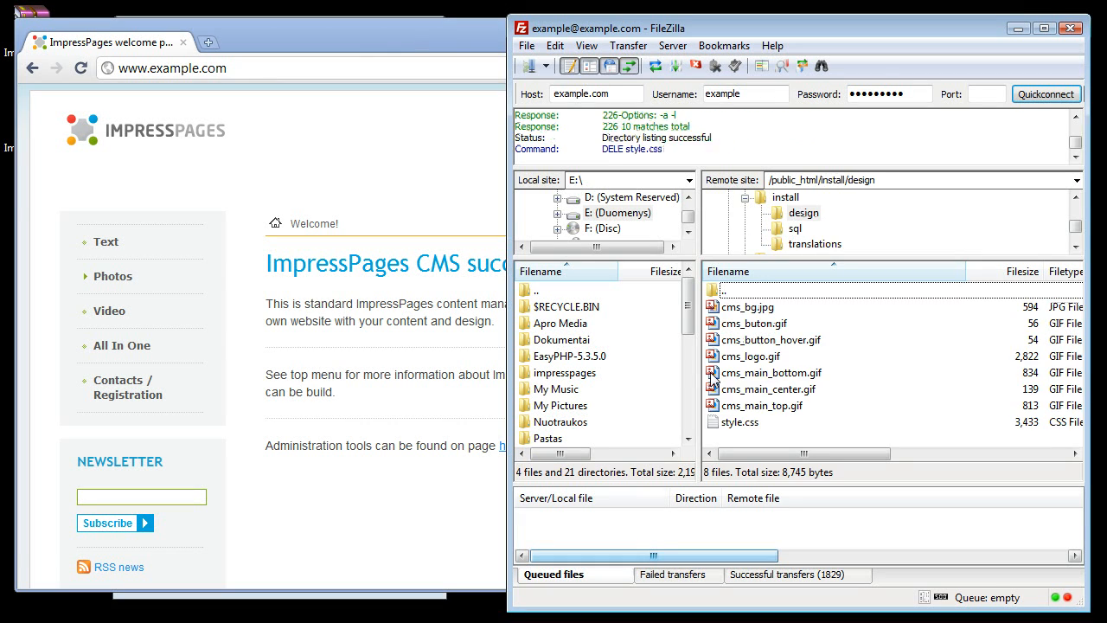
- Switch to the browser and open the site's admin.php page
{"action": "left_click", "coordinate": [279, 150]}
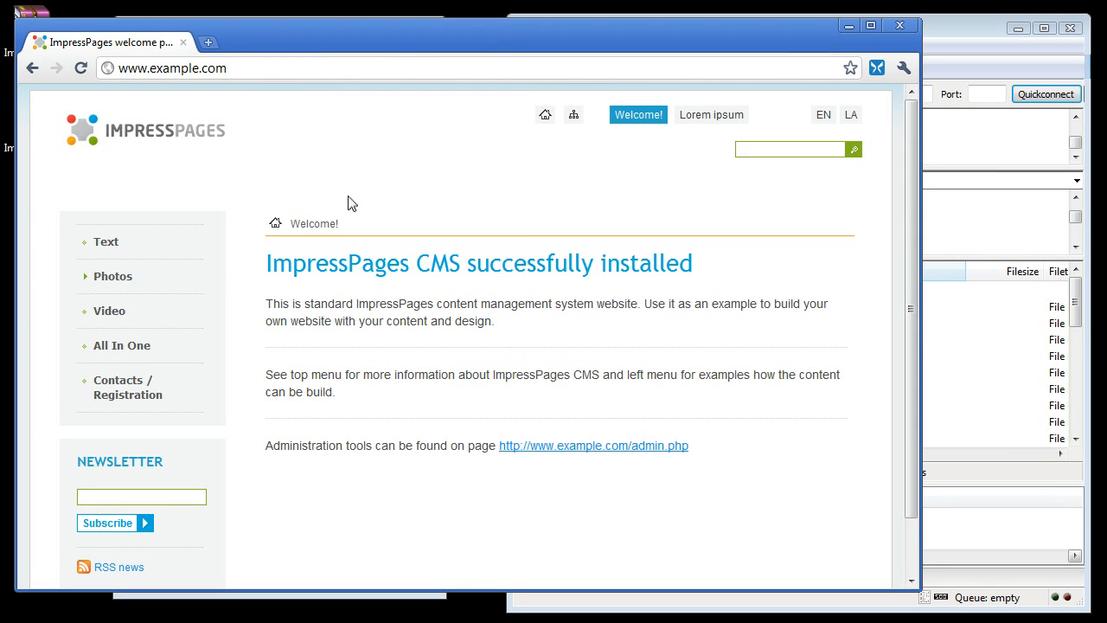
{"action": "left_click", "coordinate": [251, 74]}
{"action": "type", "text": "/admin.php"}
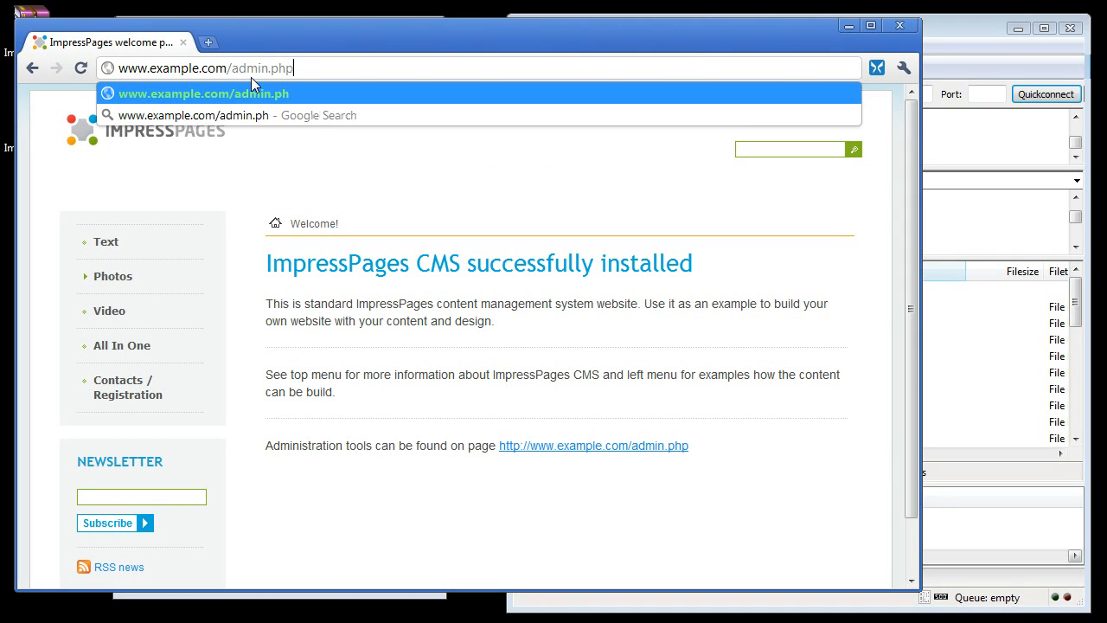
{"action": "key", "text": "Return"}
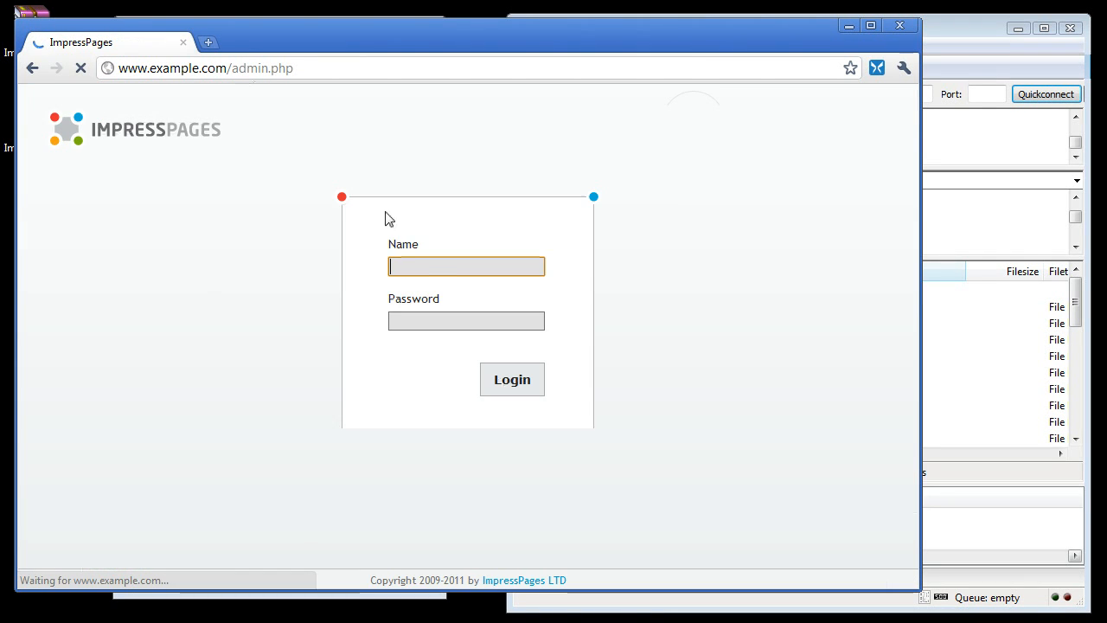
- Log in to the administration area with login admin and the administrator password
{"action": "type", "text": "admin"}
{"action": "key", "text": "Tab"}
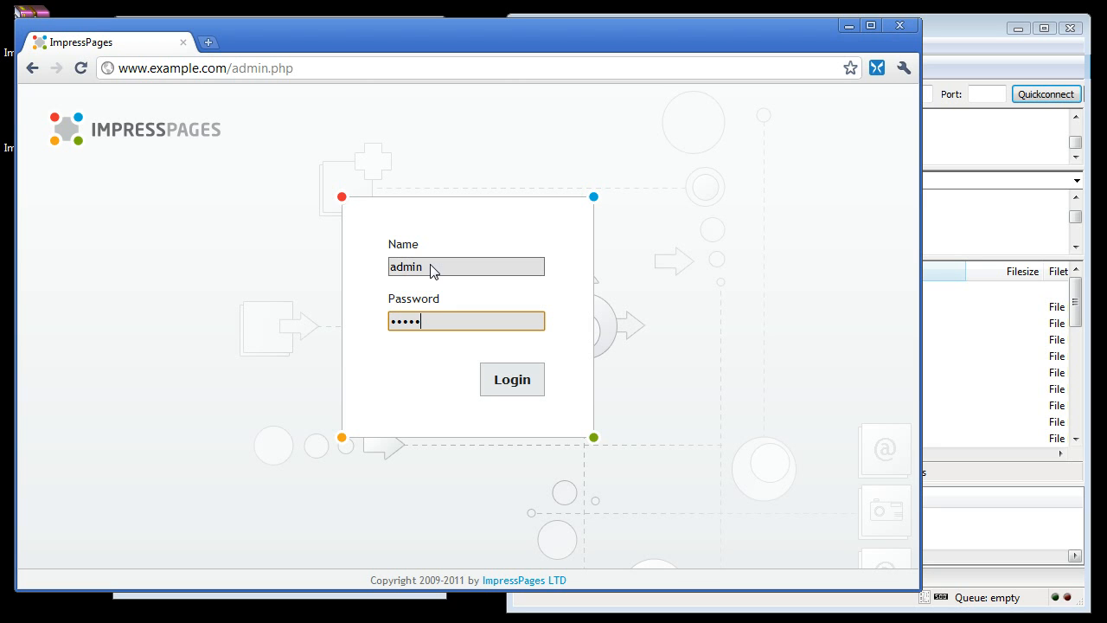
{"action": "key", "text": "Return"}
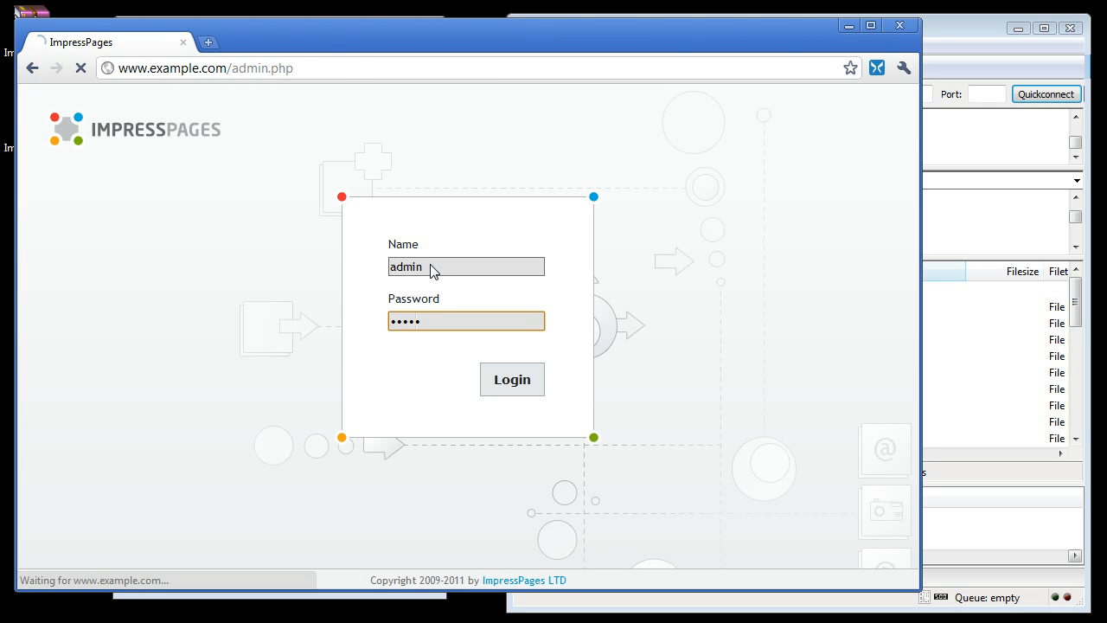
{"action": "scroll", "coordinate": [493, 403], "scroll_direction": "down", "scroll_amount": 3}
{"action": "scroll", "coordinate": [494, 403], "scroll_direction": "up", "scroll_amount": 3}
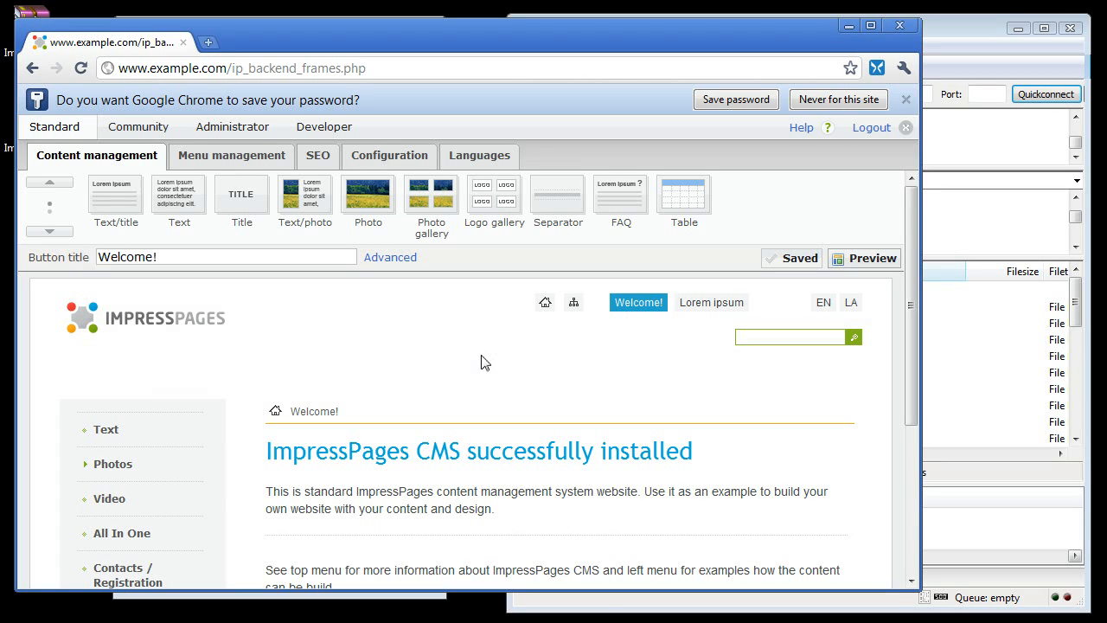